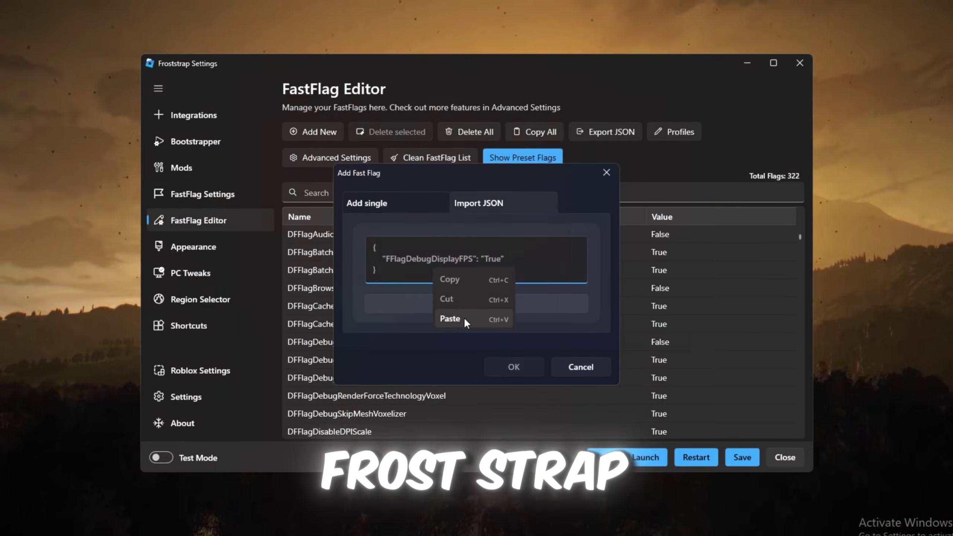
Step: Paste the FastFlag JSON into Plexity's import box, confirm it, and set affinity count to 8
left_click(462, 319)
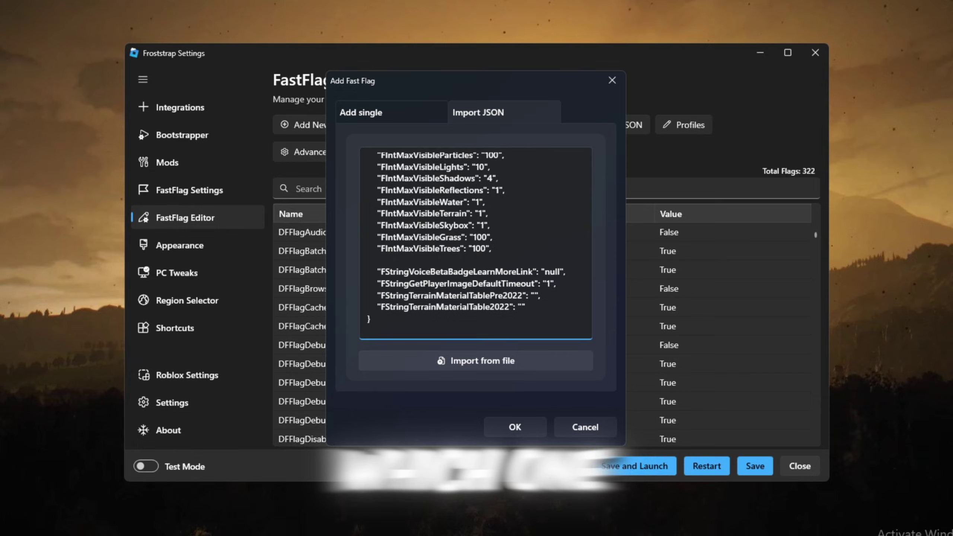
left_click(507, 428)
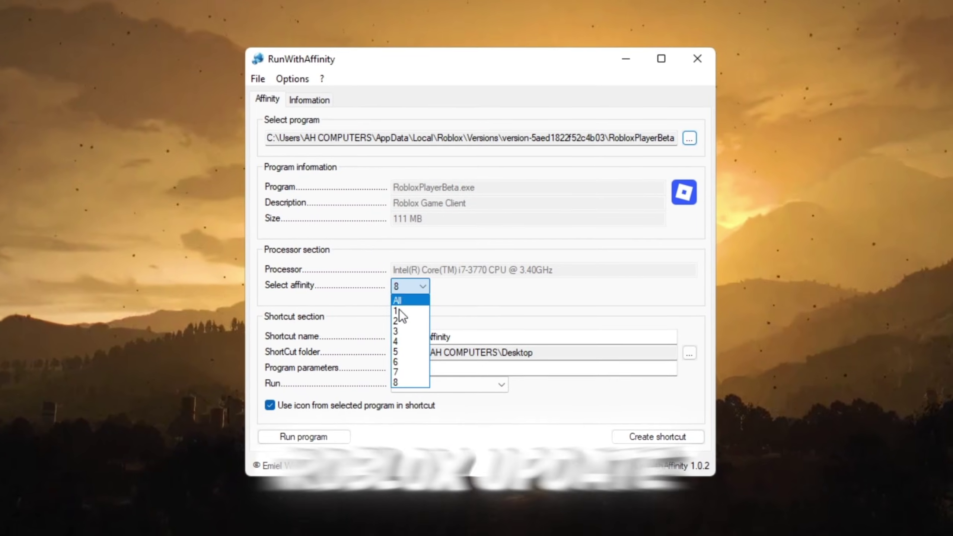
left_click(394, 379)
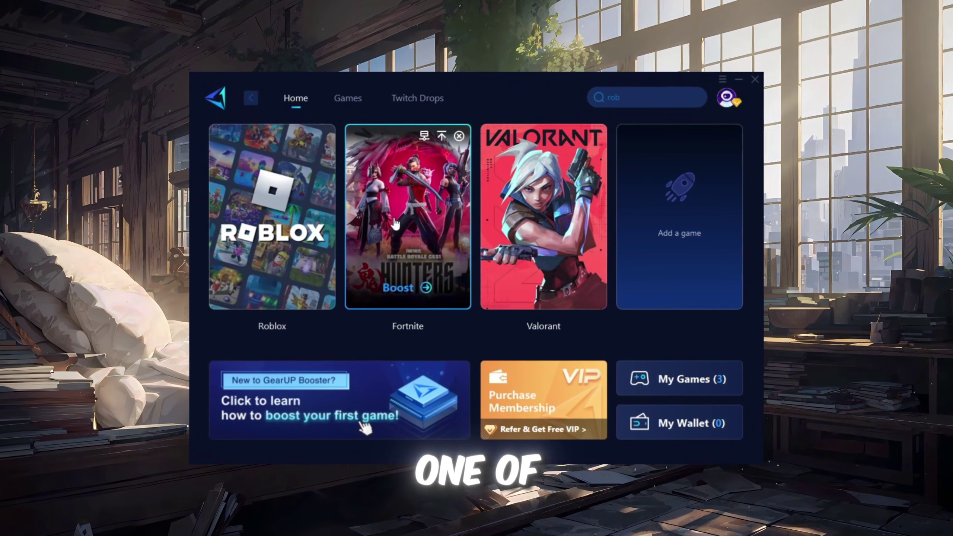
mouse_move(249, 252)
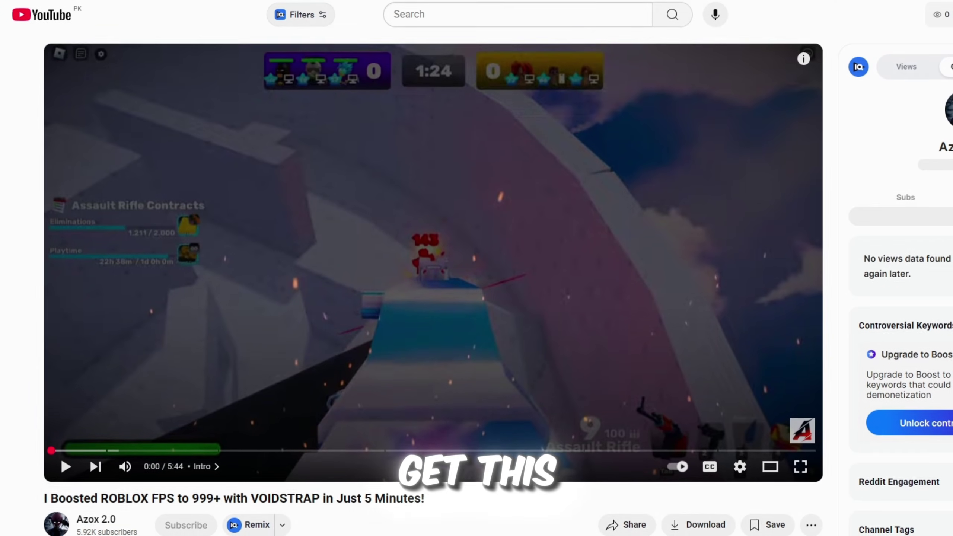
scroll(512, 325, "down", 5)
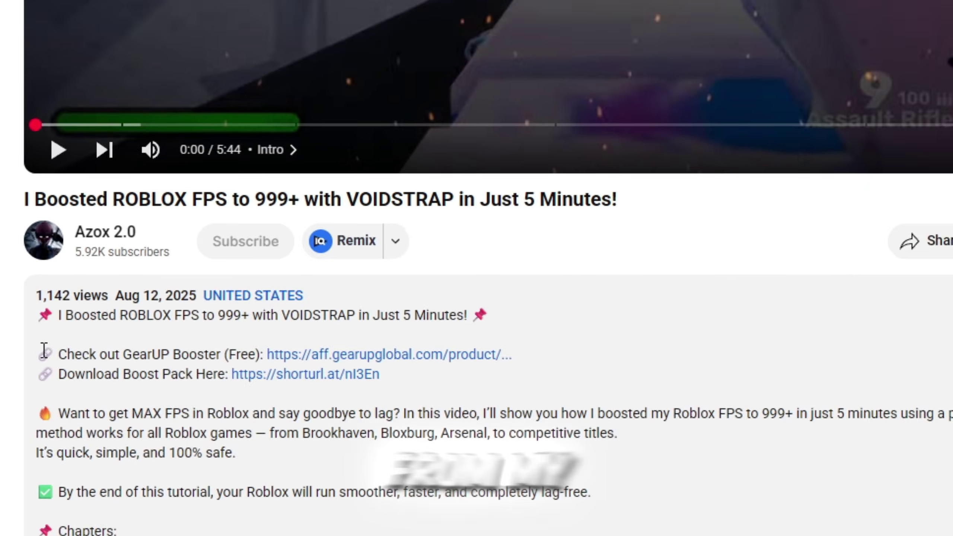
left_click_drag(52, 373, 383, 373)
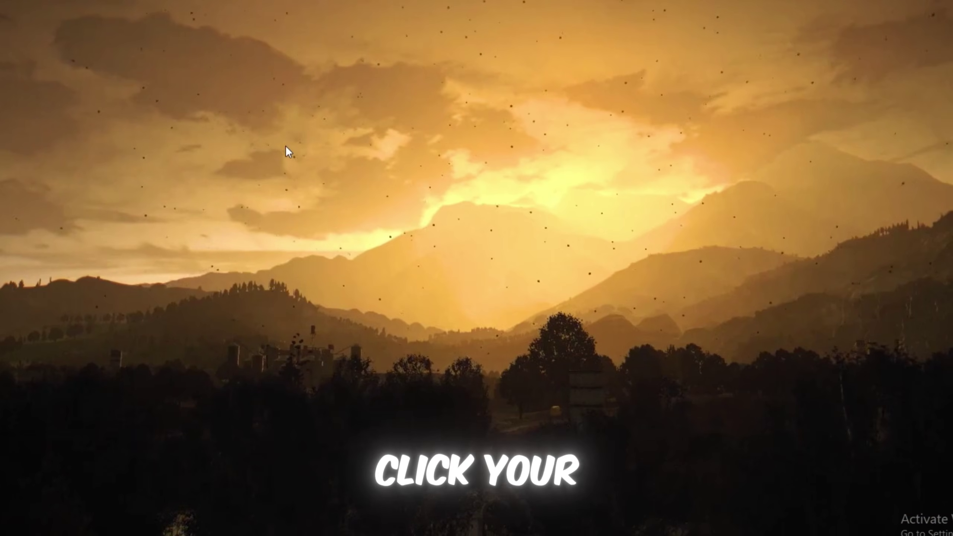
Step: Open the Local Group Policy Editor by searching 'gped' in Windows search
key("super")
type("gpe")
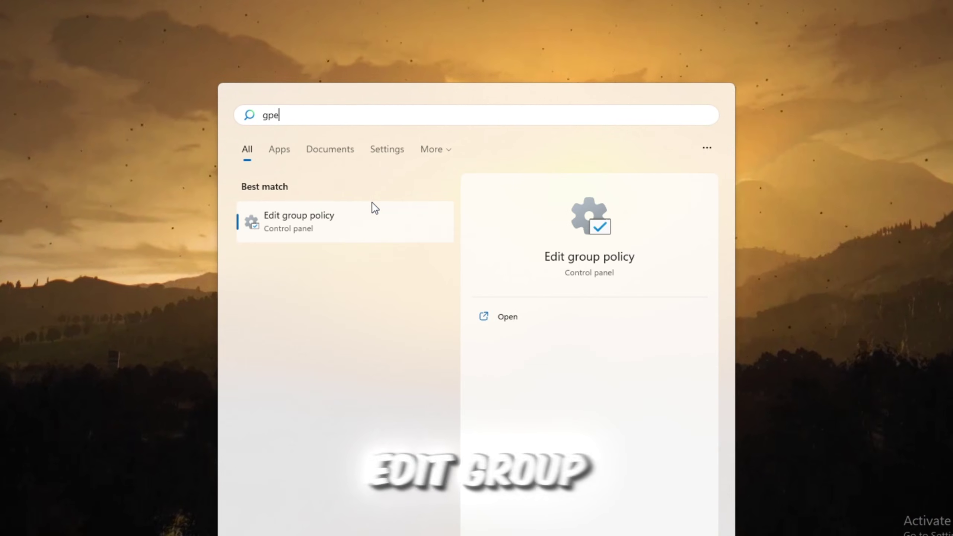
type("d")
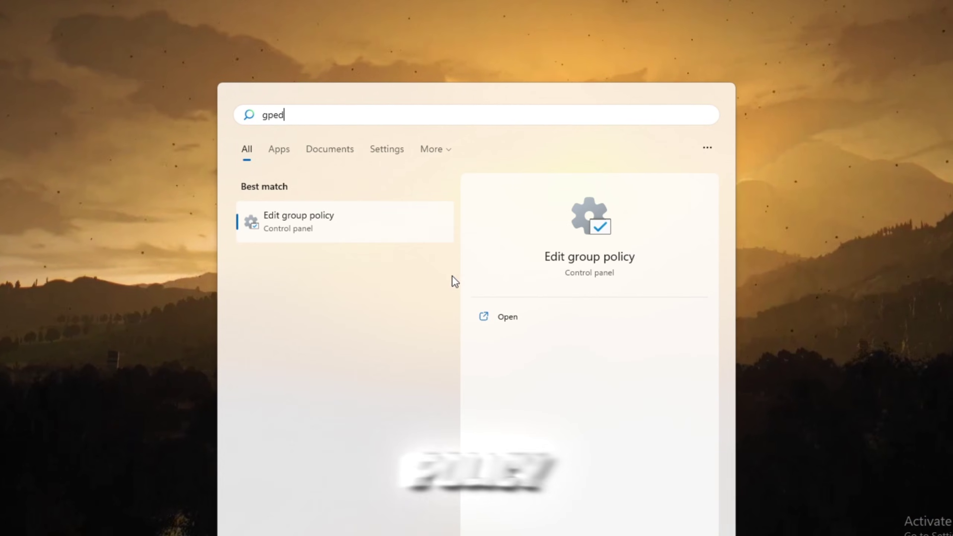
left_click(569, 265)
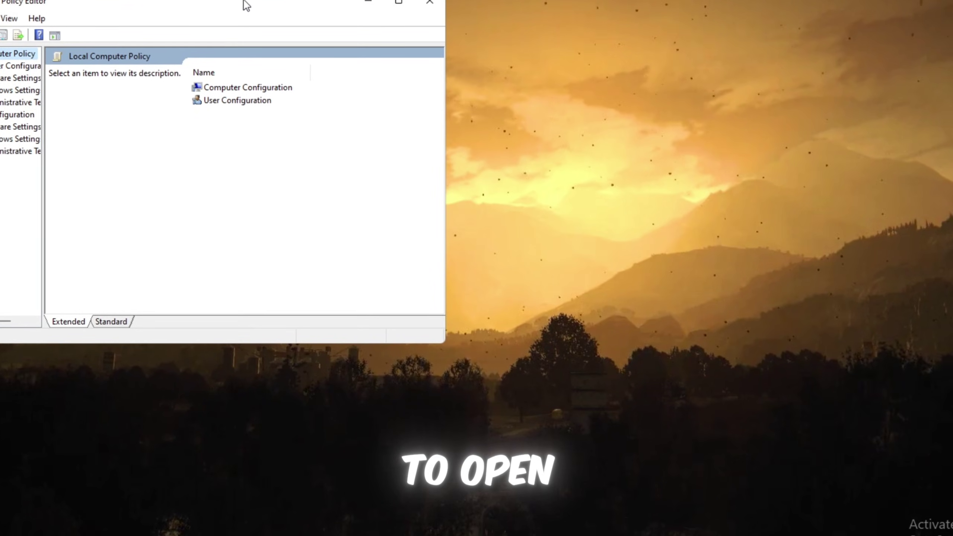
Step: Centre the editor and expand Computer Configuration > Administrative Templates > Windows Components > App Privacy
left_click_drag(246, 4, 495, 68)
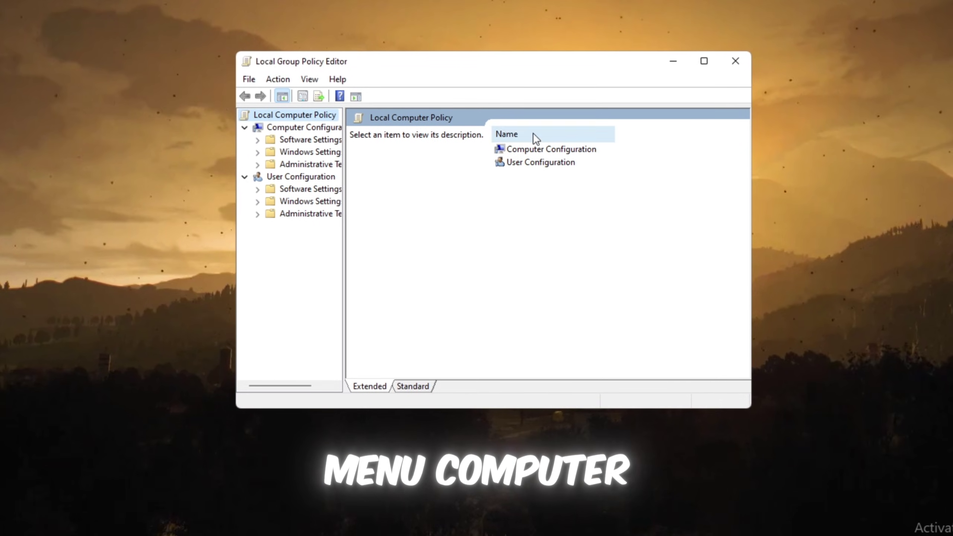
double_click(532, 149)
double_click(530, 176)
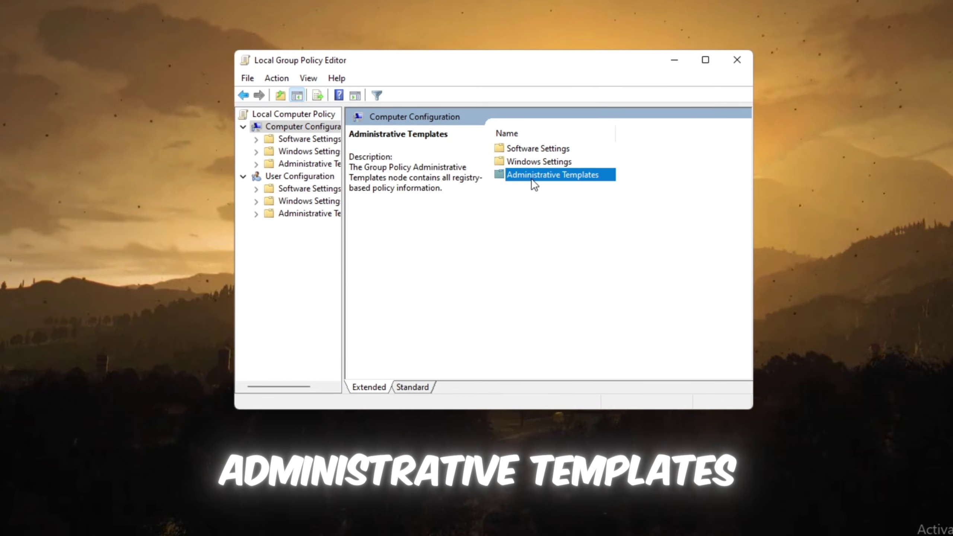
double_click(547, 226)
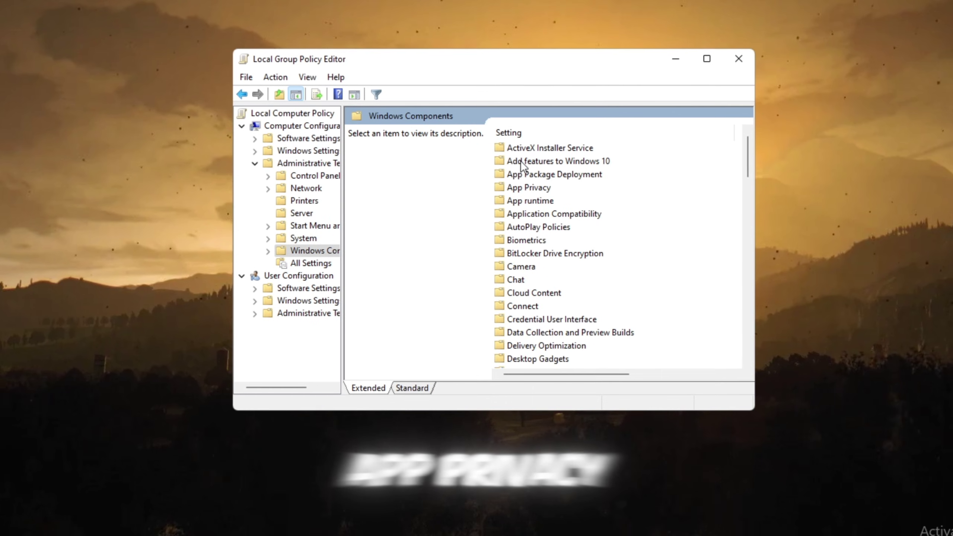
left_click(532, 190)
double_click(531, 189)
Step: Open the 'Let Windows apps run in the background' policy for editing
scroll(578, 302, "down", 3)
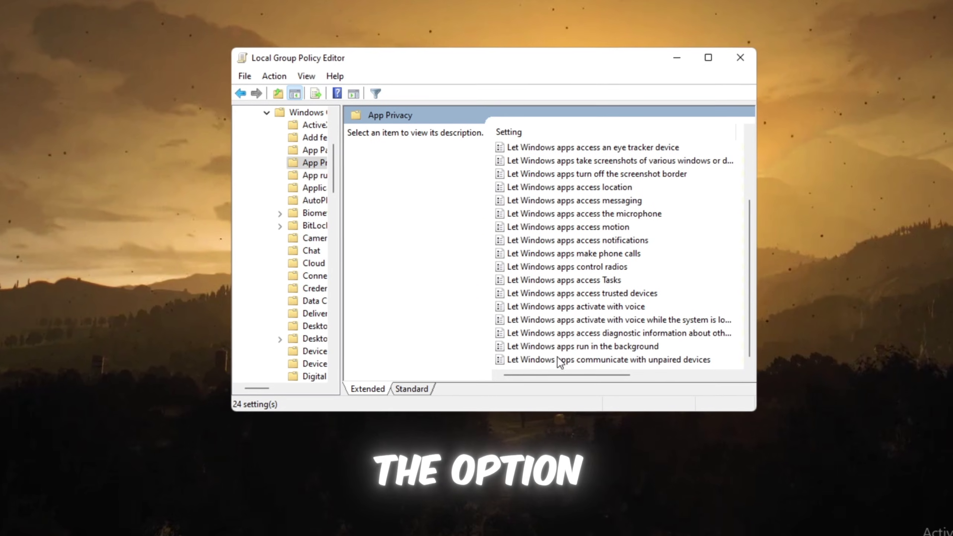
left_click(571, 346)
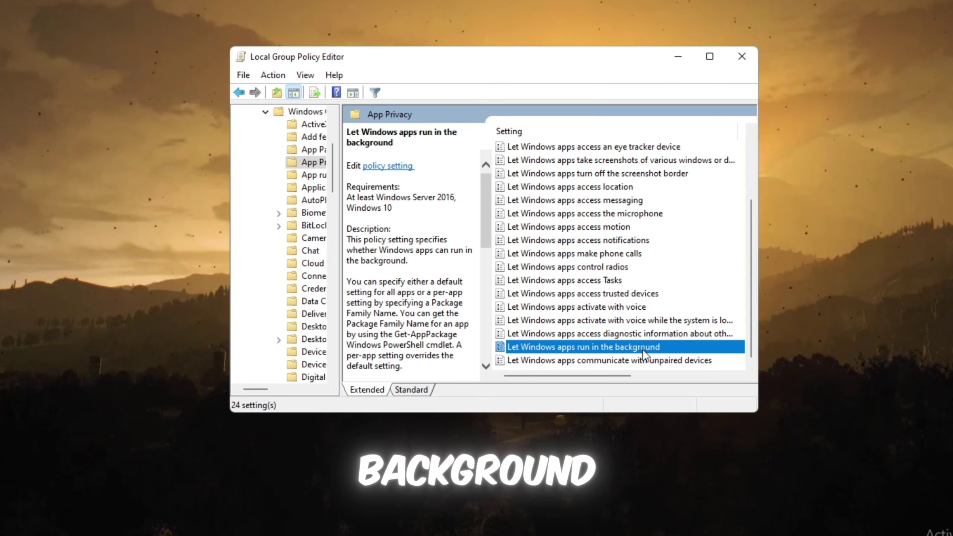
double_click(619, 349)
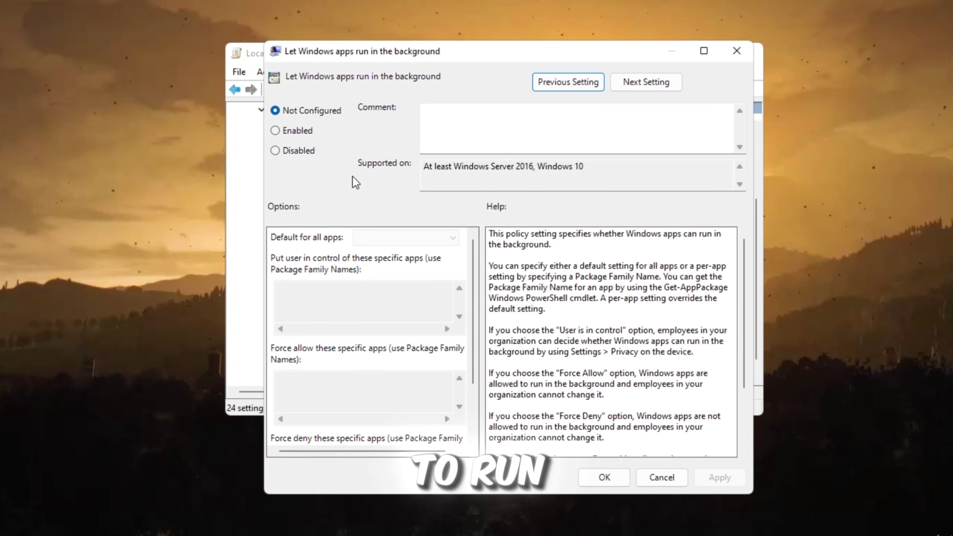
Step: Enable the background apps policy with Force Deny as default for all apps, and apply
left_click(299, 130)
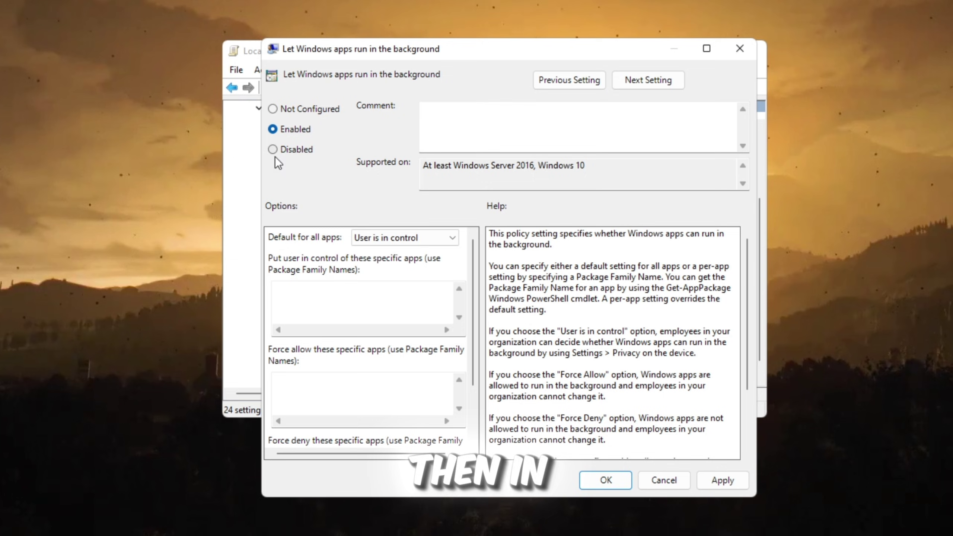
left_click(388, 237)
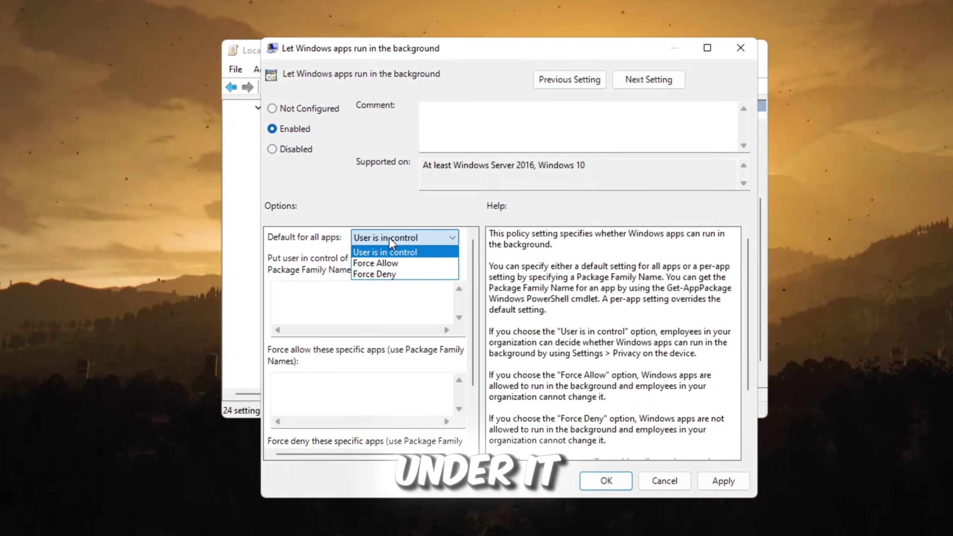
left_click(381, 276)
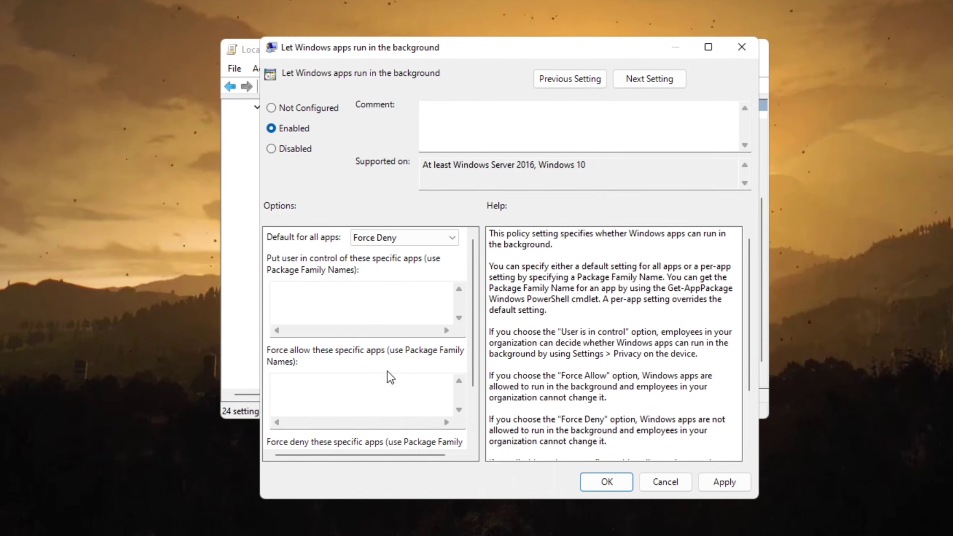
left_click(708, 485)
left_click(607, 483)
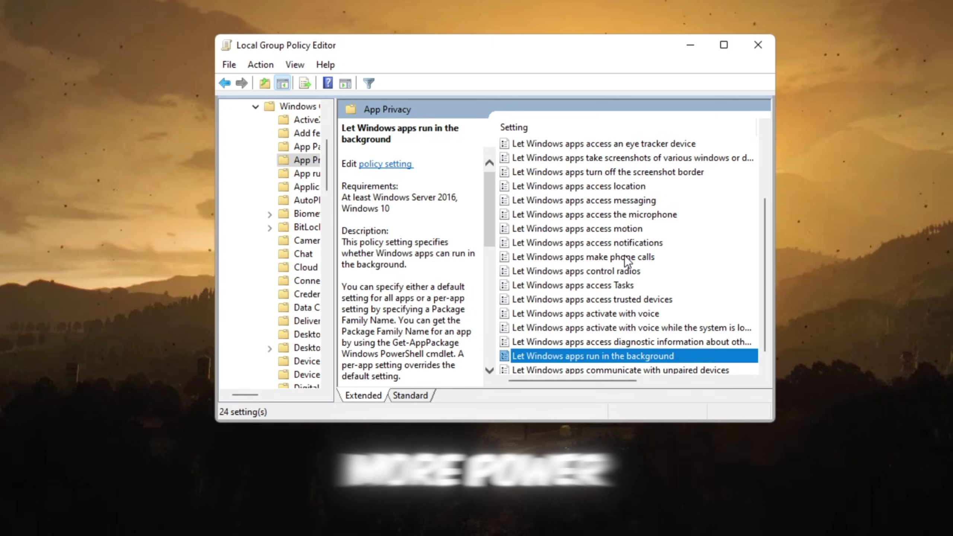
Step: Scroll through the blog's Recent Posts, then open the 1-Plexity & Fast Flags folder
scroll(627, 261, "up", 3)
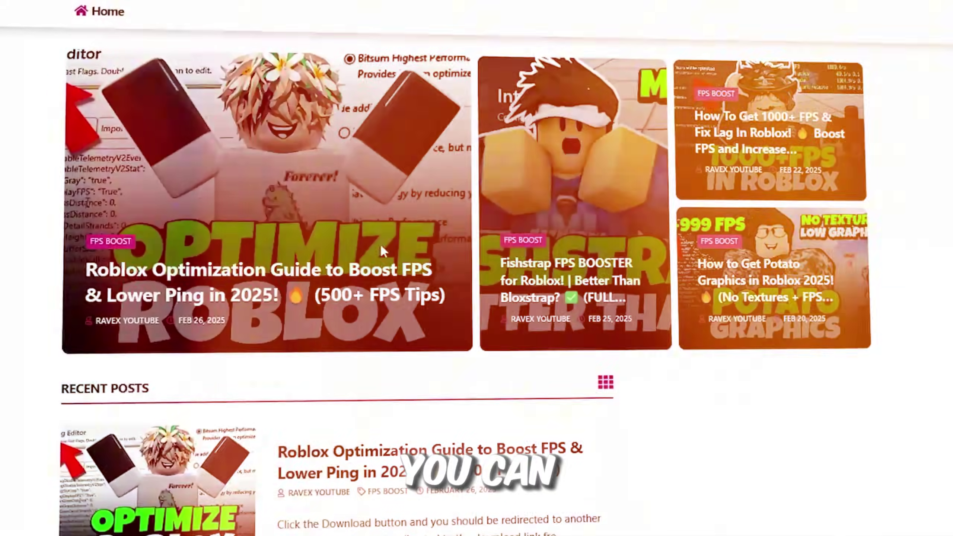
scroll(380, 248, "down", 5)
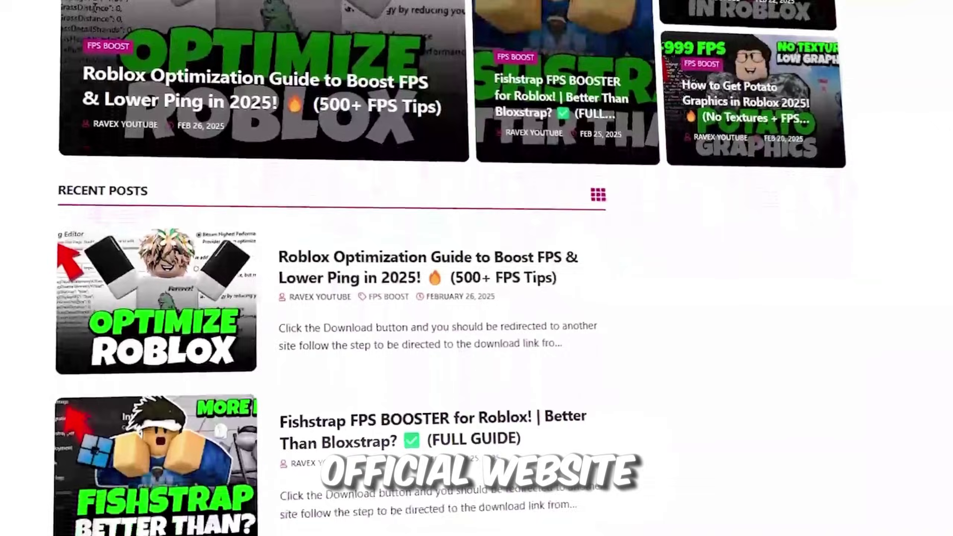
scroll(330, 268, "down", 10)
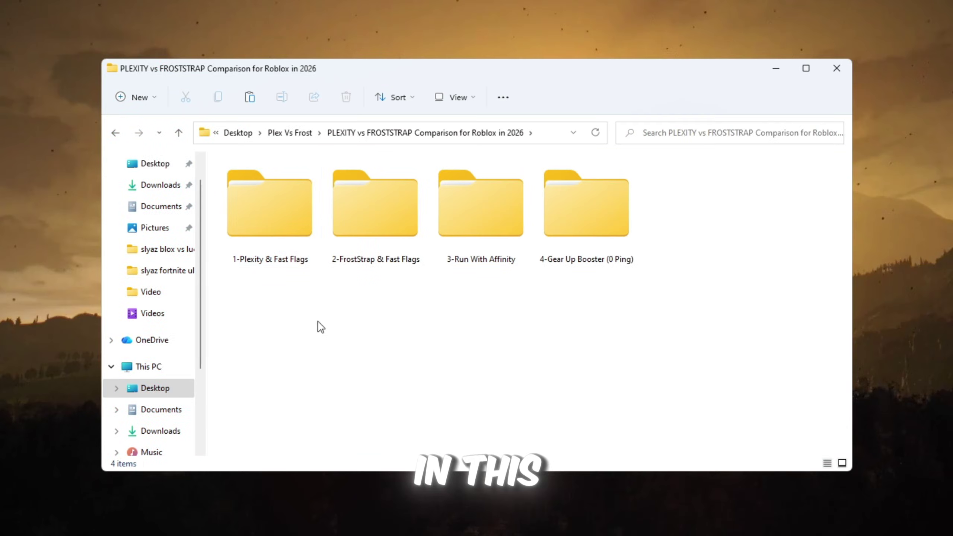
double_click(238, 237)
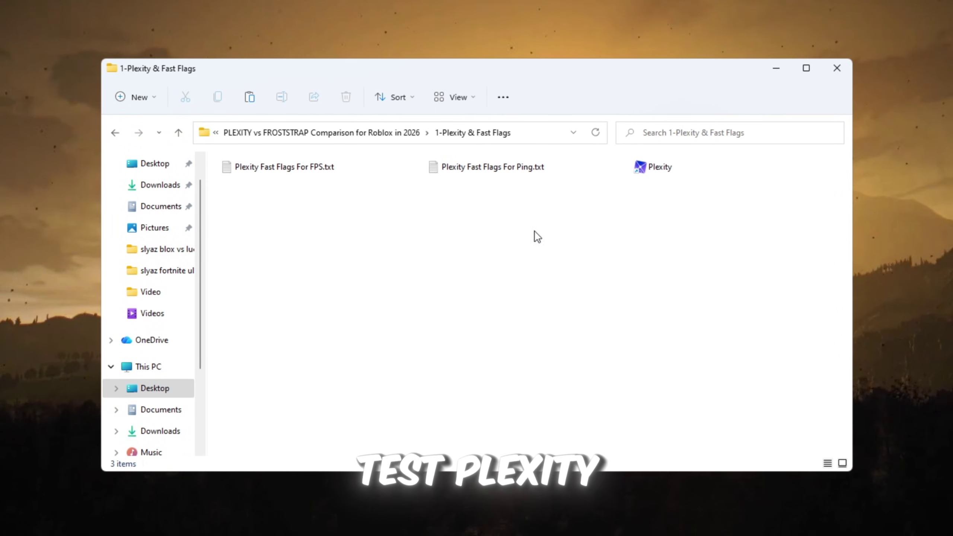
Step: Select and deselect the Plexity shortcut, Ping.txt and other files in the folder
scroll(537, 237, "up", 4, "ctrl")
left_click_drag(663, 288, 435, 206)
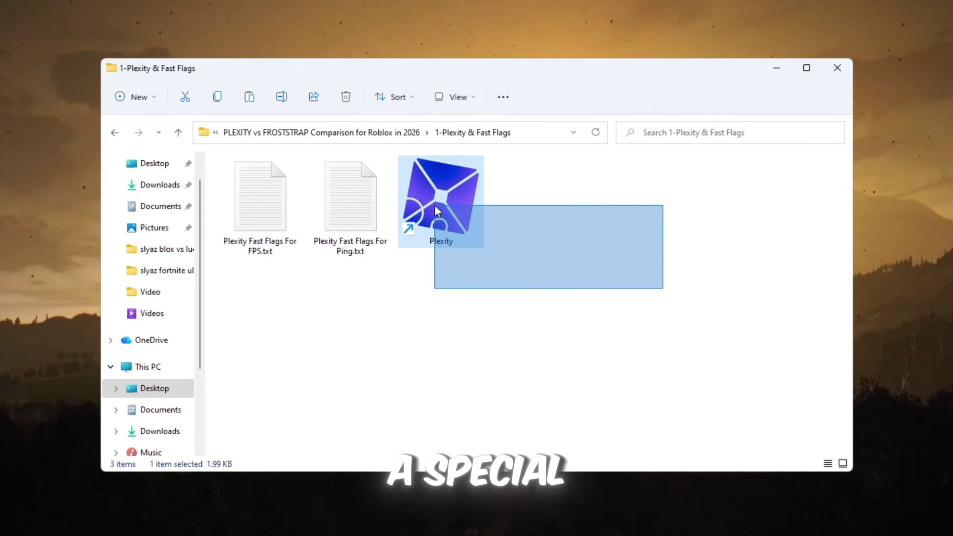
left_click_drag(563, 300, 387, 225)
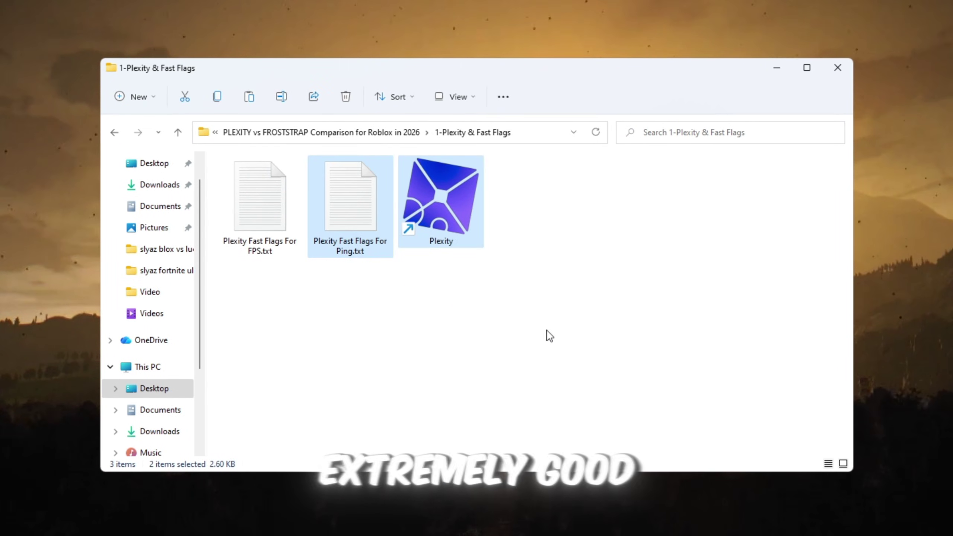
left_click_drag(549, 335, 207, 200)
left_click(548, 280)
left_click_drag(624, 277, 278, 177)
left_click_drag(551, 297, 247, 170)
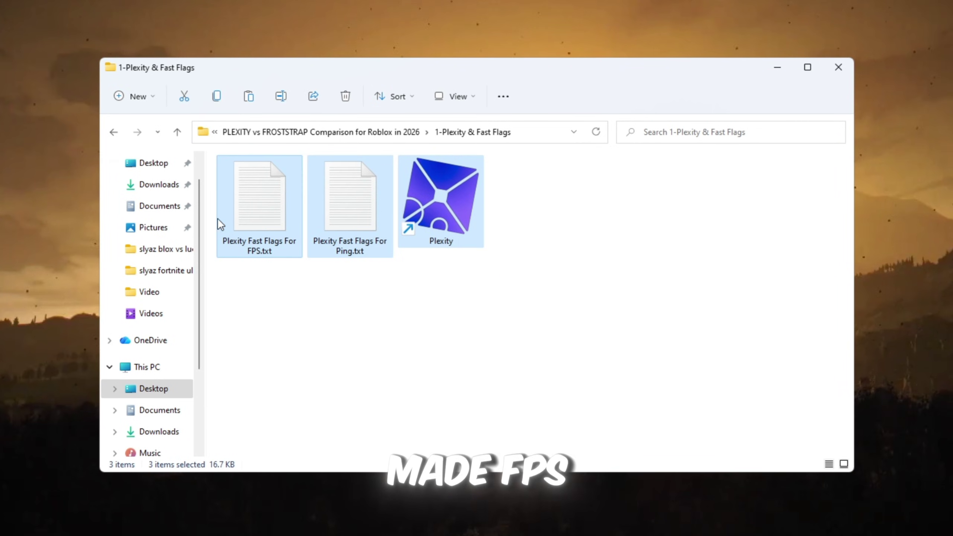
left_click(572, 298)
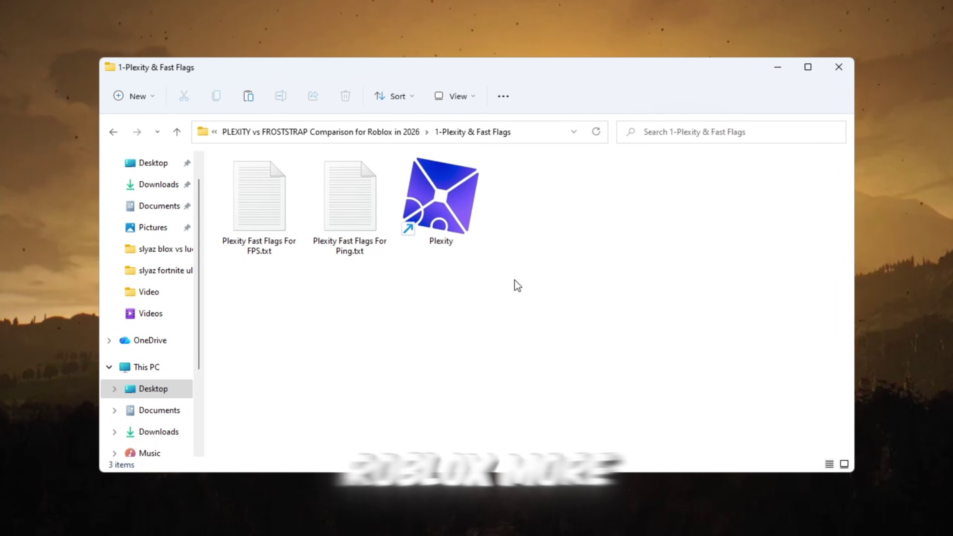
left_click_drag(573, 280, 455, 208)
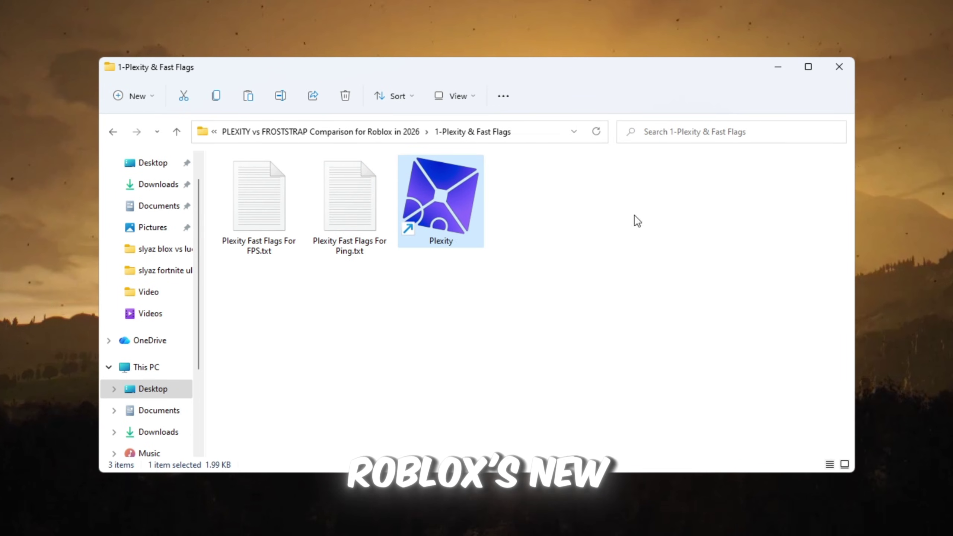
left_click(534, 234)
left_click_drag(578, 268, 478, 242)
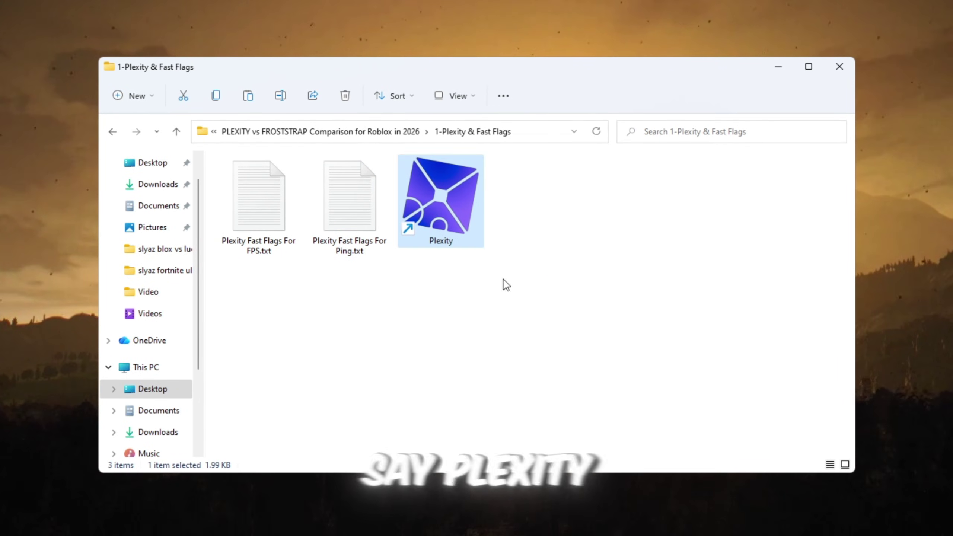
left_click(541, 283)
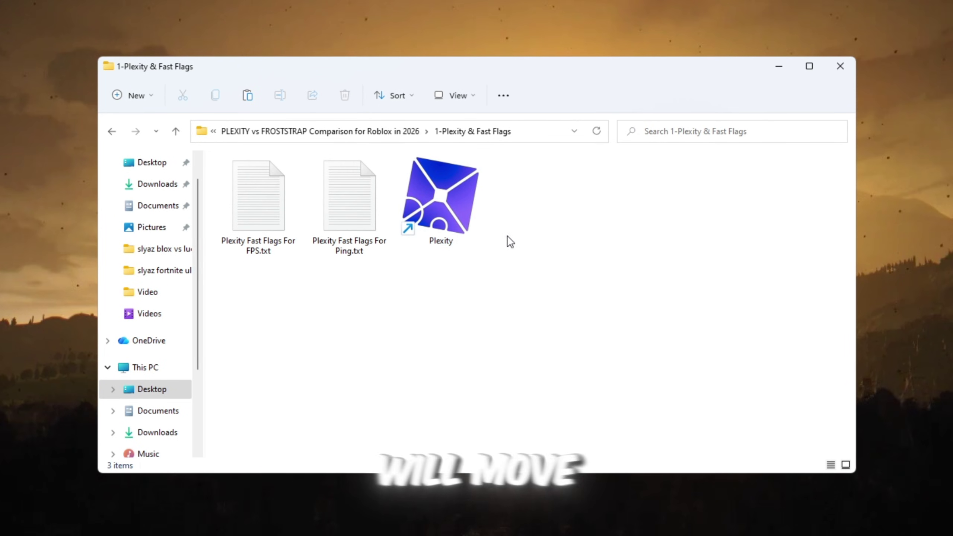
left_click_drag(573, 246, 511, 228)
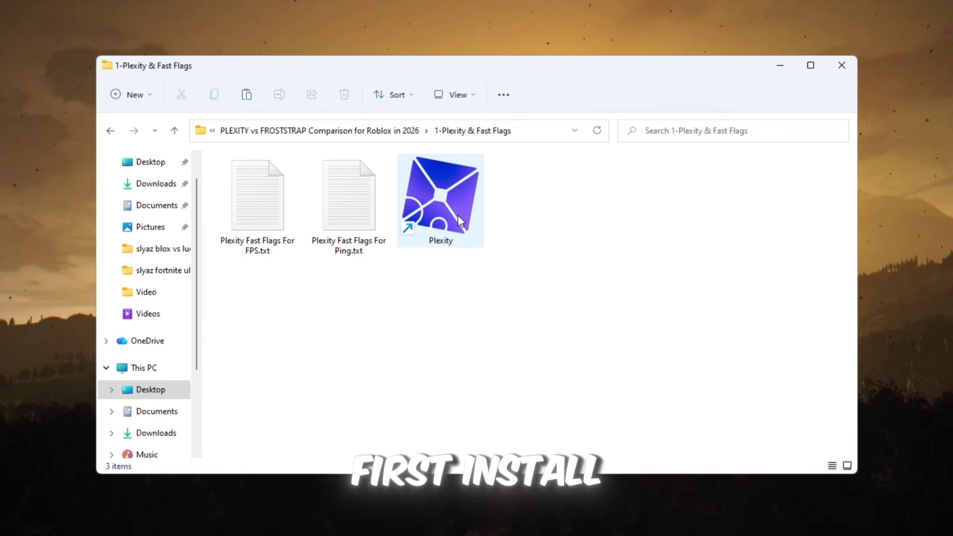
left_click_drag(489, 225, 465, 210)
left_click(608, 255)
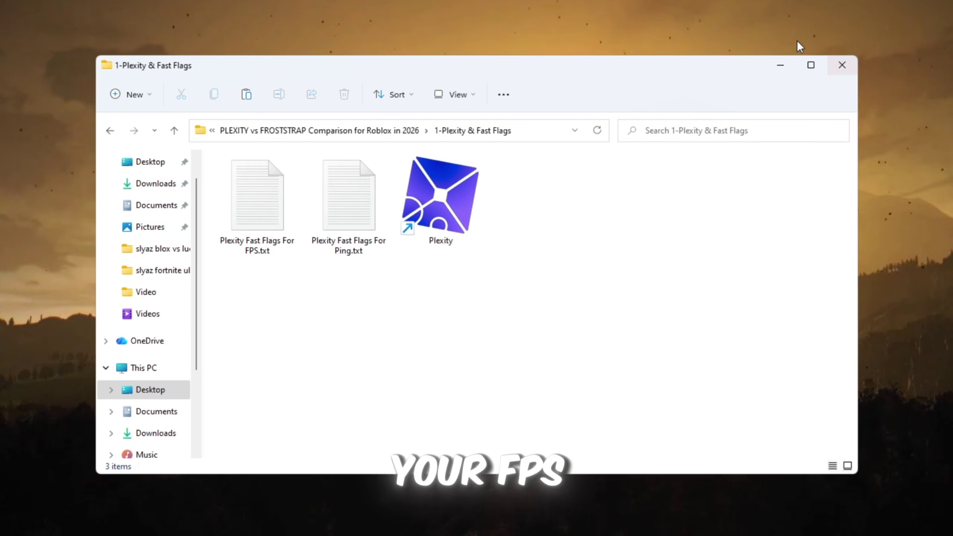
Step: Close the folder window and launch Plexity from Windows search
key("alt+F4")
key("super")
type("plexity")
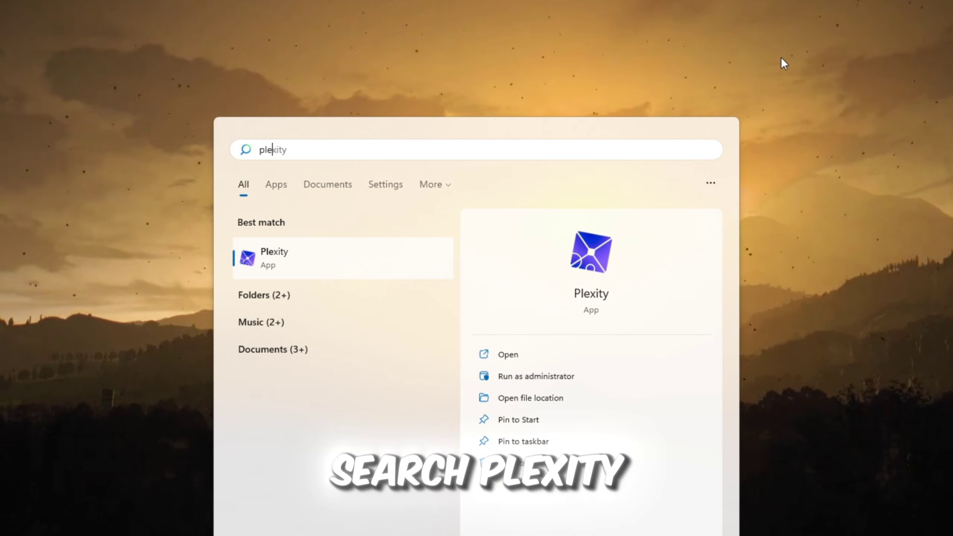
key("Return")
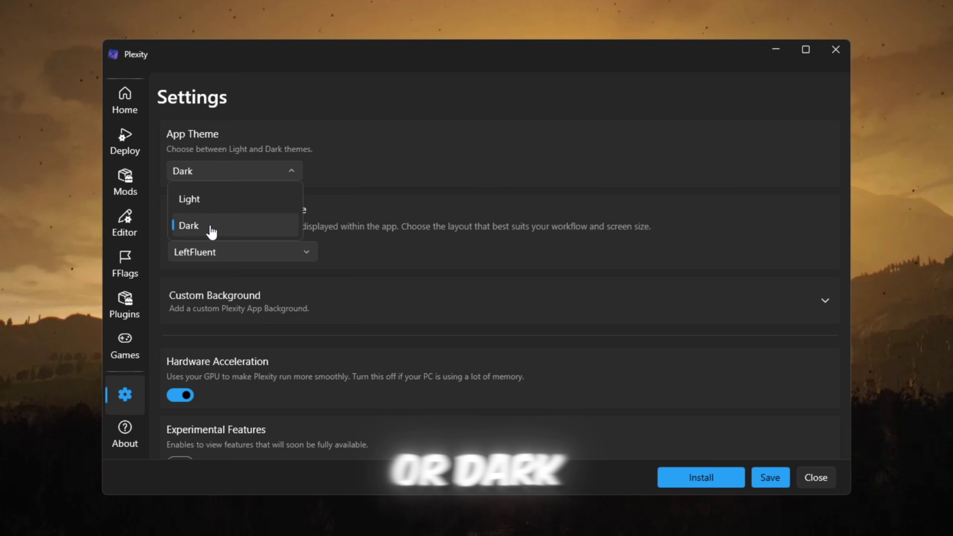
Step: Keep the Dark theme, expand Roblox Client, and set Roblox Priority to High, then back to Normal
left_click(213, 226)
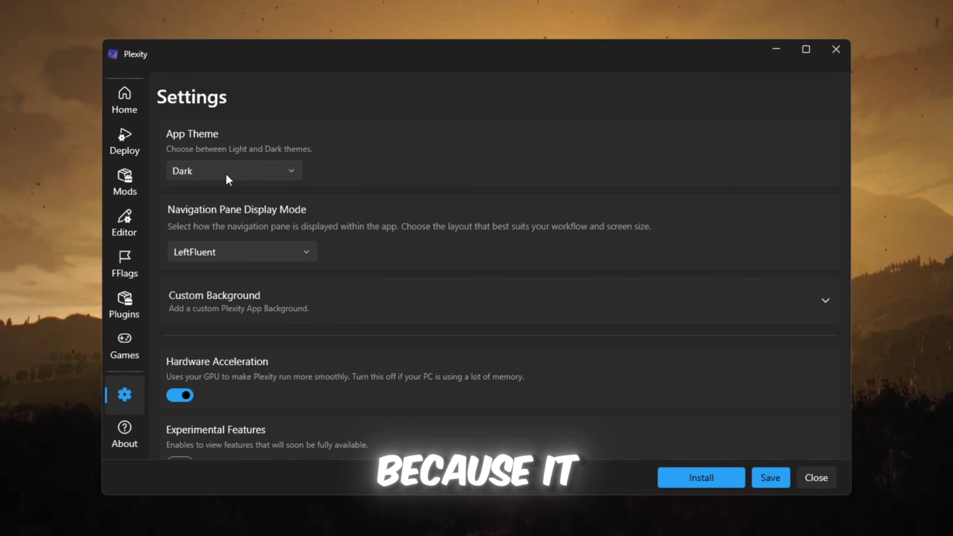
scroll(249, 215, "down", 15)
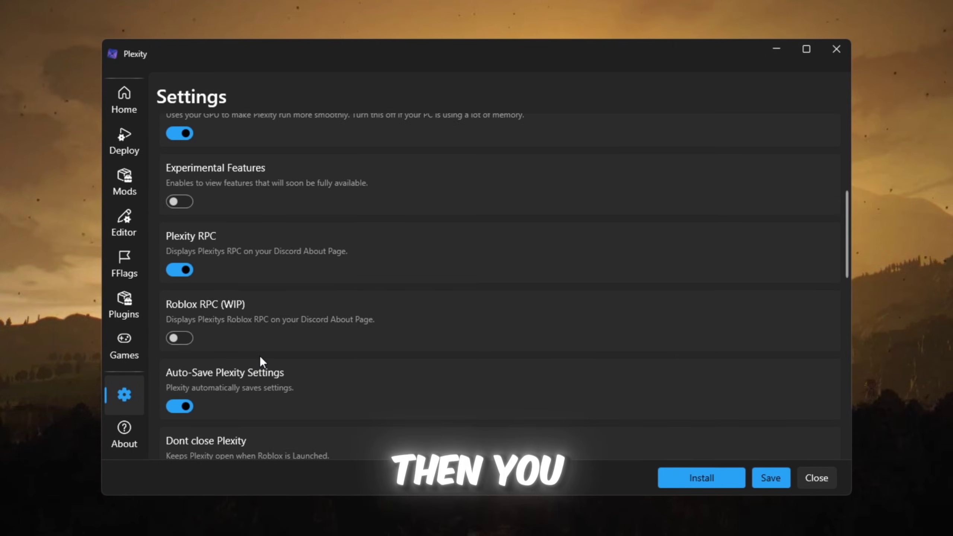
left_click(241, 234)
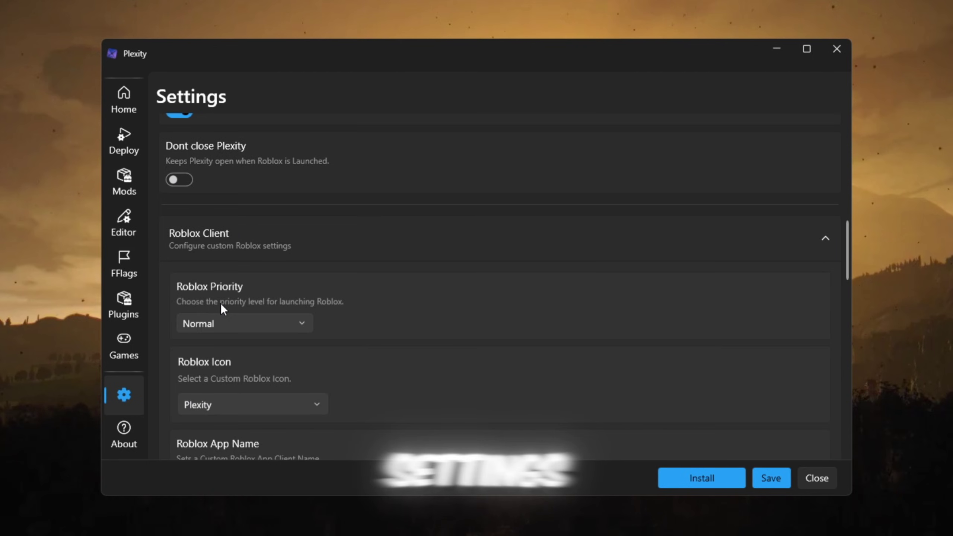
left_click(238, 323)
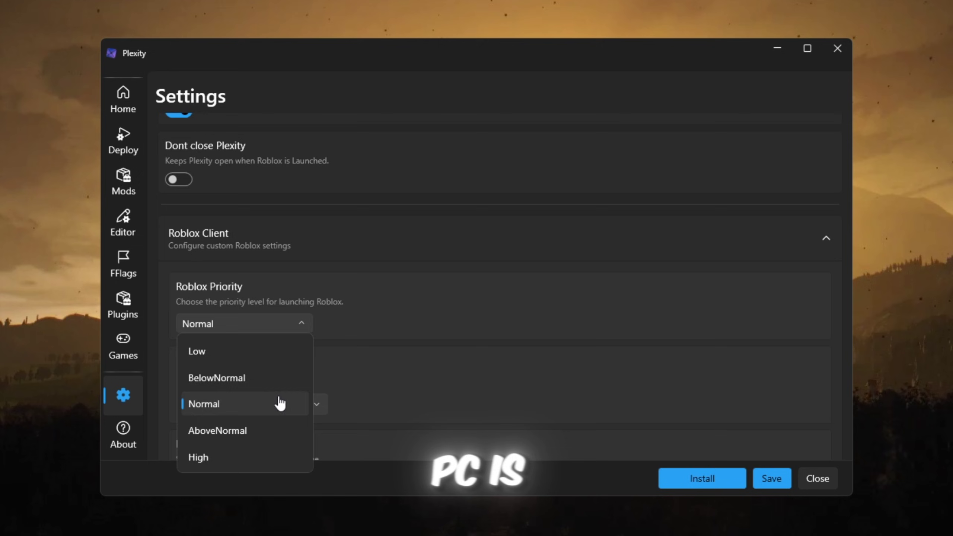
left_click(218, 458)
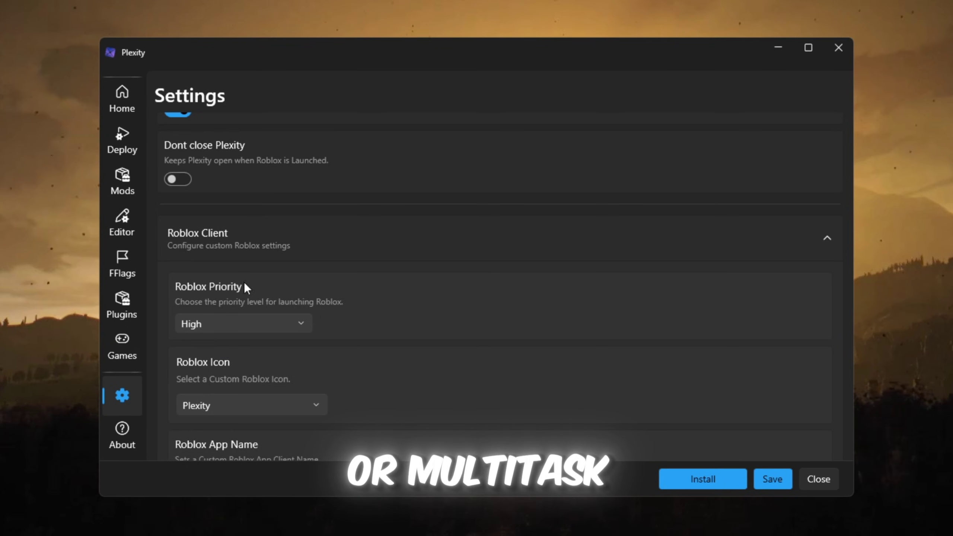
left_click(223, 324)
left_click(214, 403)
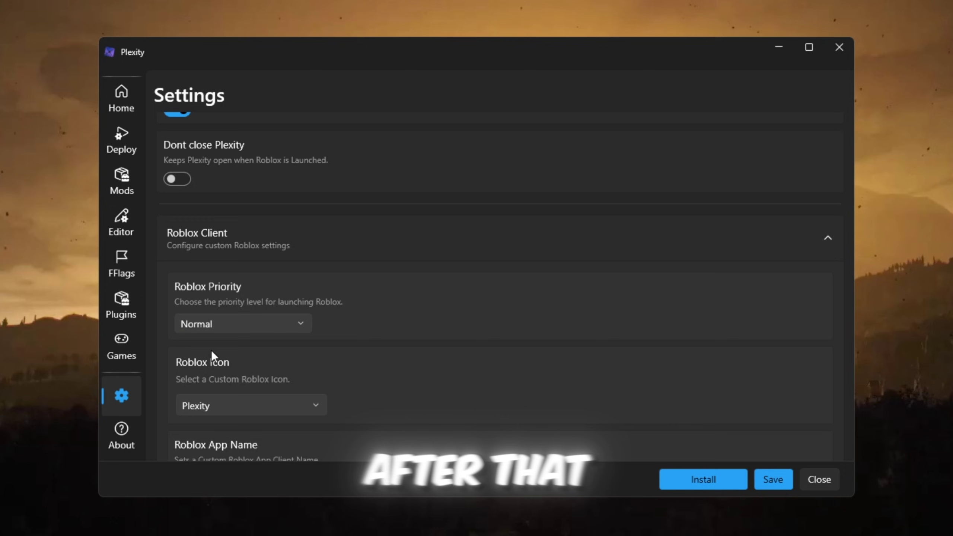
scroll(128, 153, "down", 3)
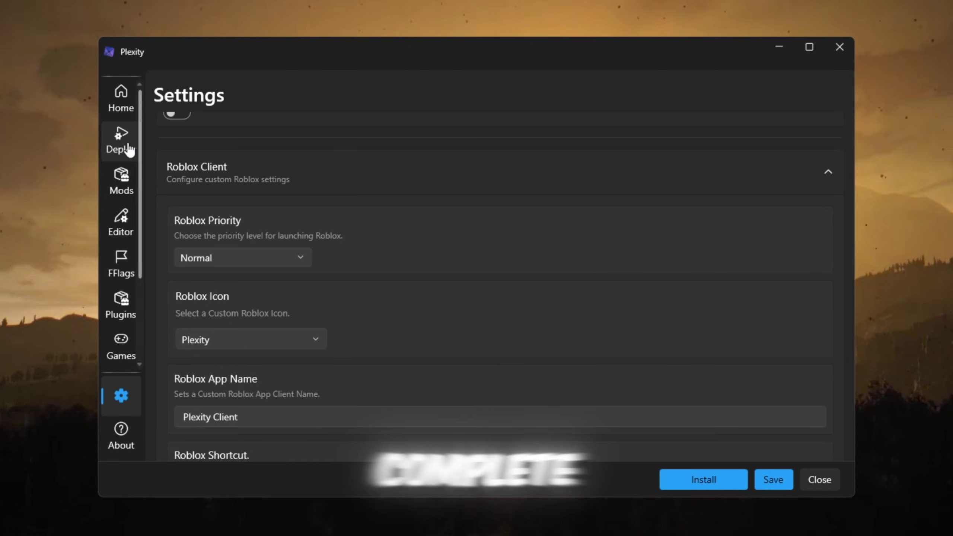
Step: Review the Deploy page's Roblox startup toggles such as Multi-Instance, Disable CPU 0 and Limit CPU Affinity
left_click(127, 148)
scroll(248, 246, "up", 10)
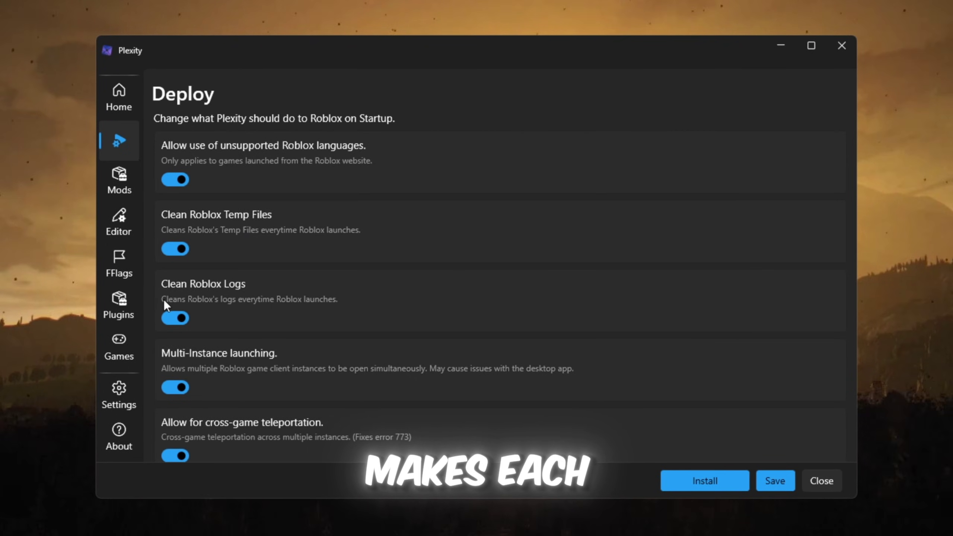
scroll(198, 300, "down", 2)
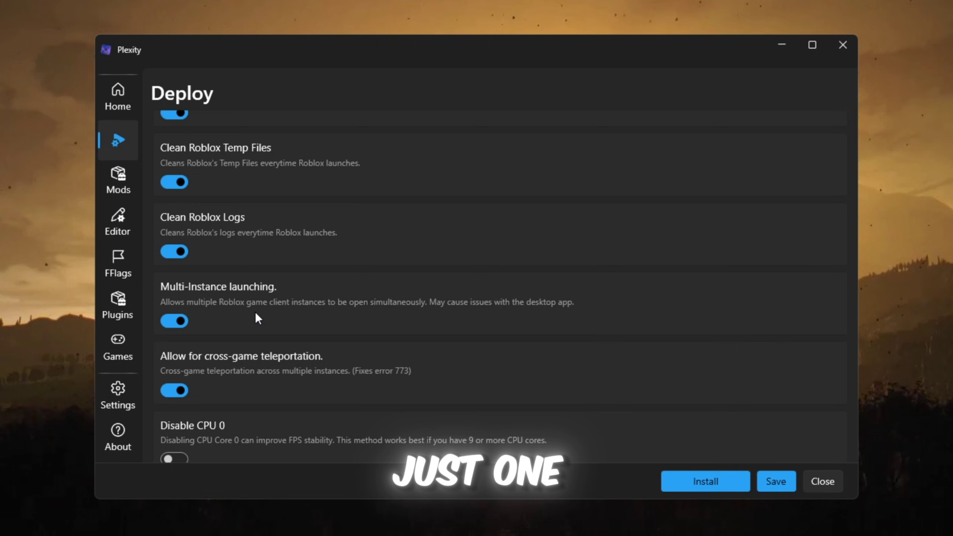
scroll(240, 311, "down", 2)
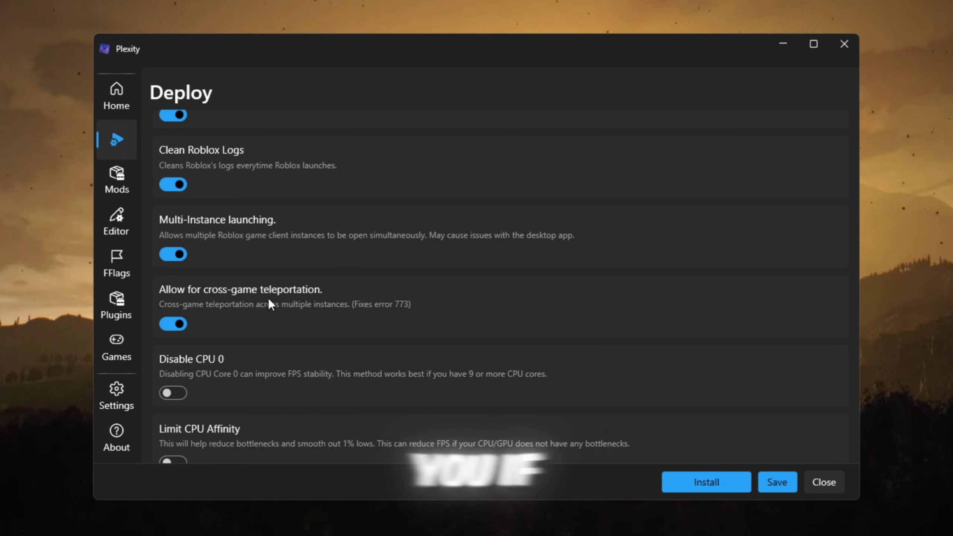
scroll(223, 313, "down", 2)
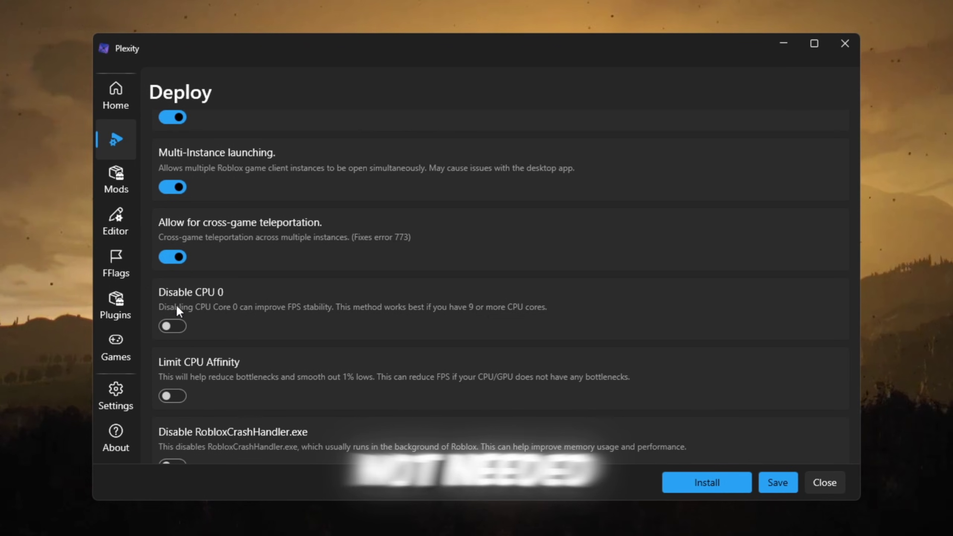
Step: On the FFlags page, expand System and keep the target refresh rate at 144 Hz
left_click(116, 270)
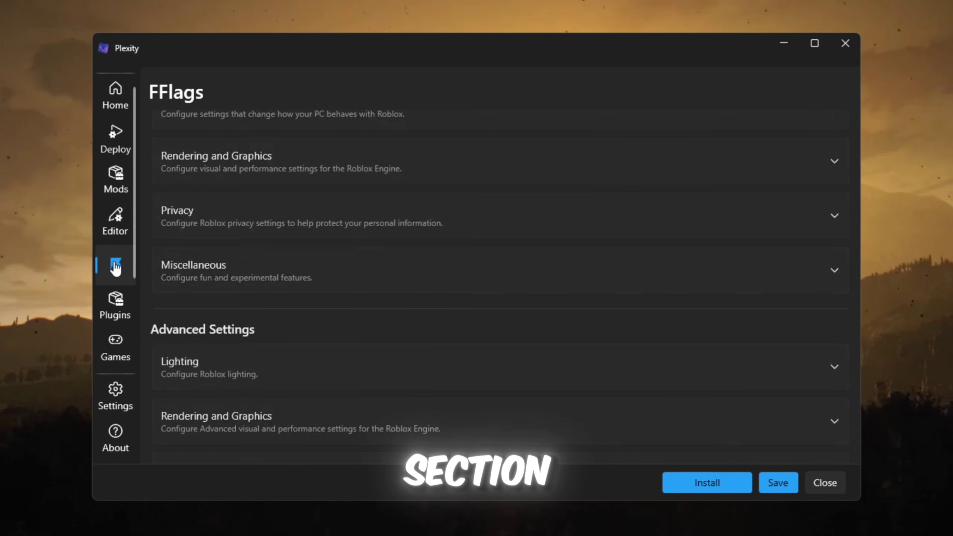
scroll(273, 301, "up", 3)
left_click(291, 213)
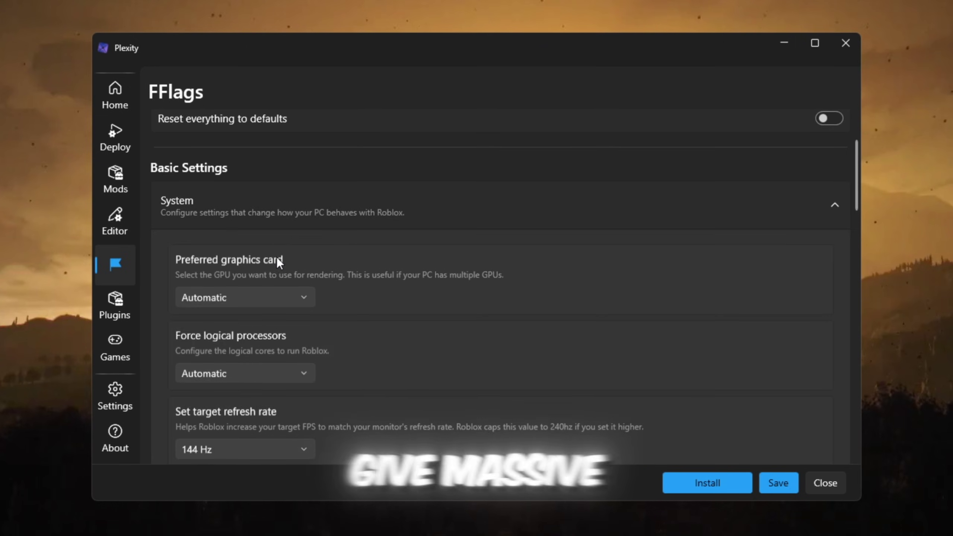
scroll(276, 256, "down", 3)
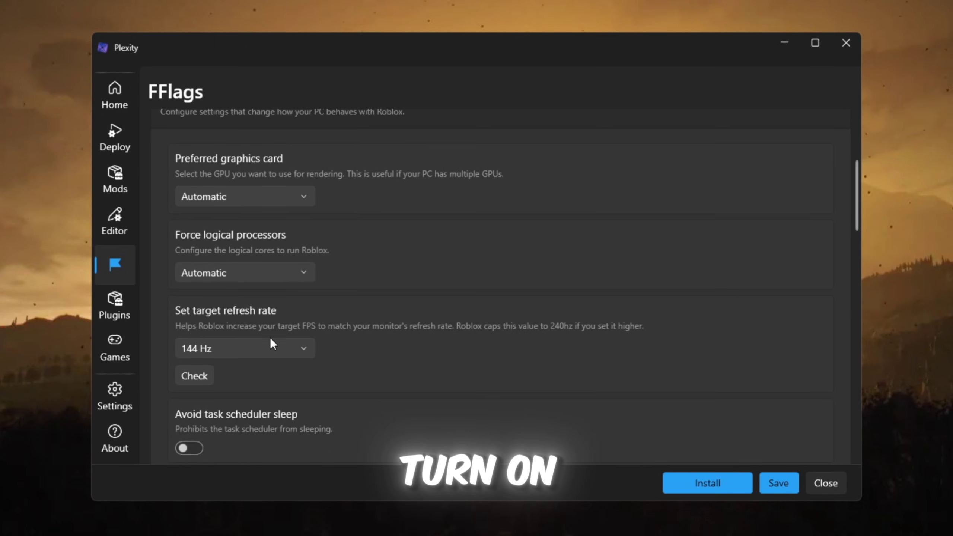
left_click(207, 348)
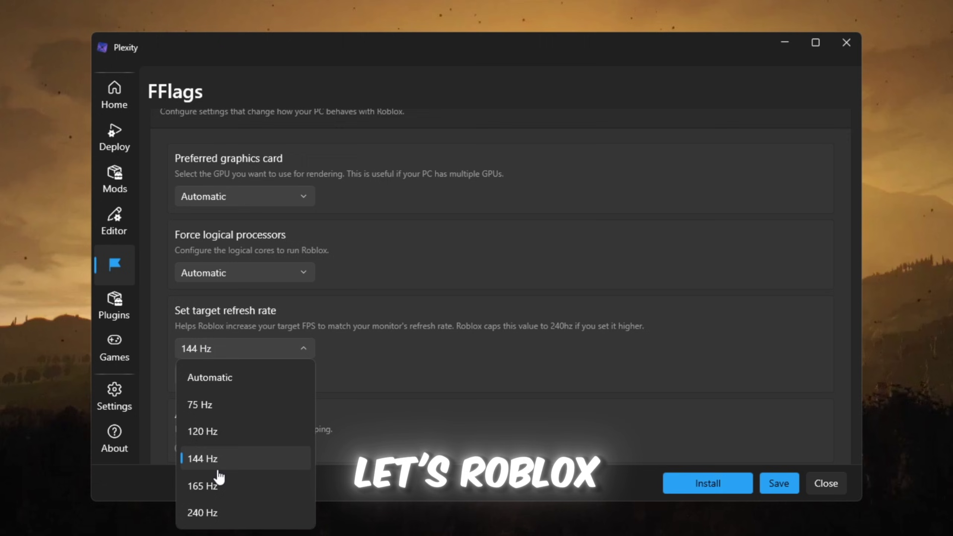
left_click(203, 458)
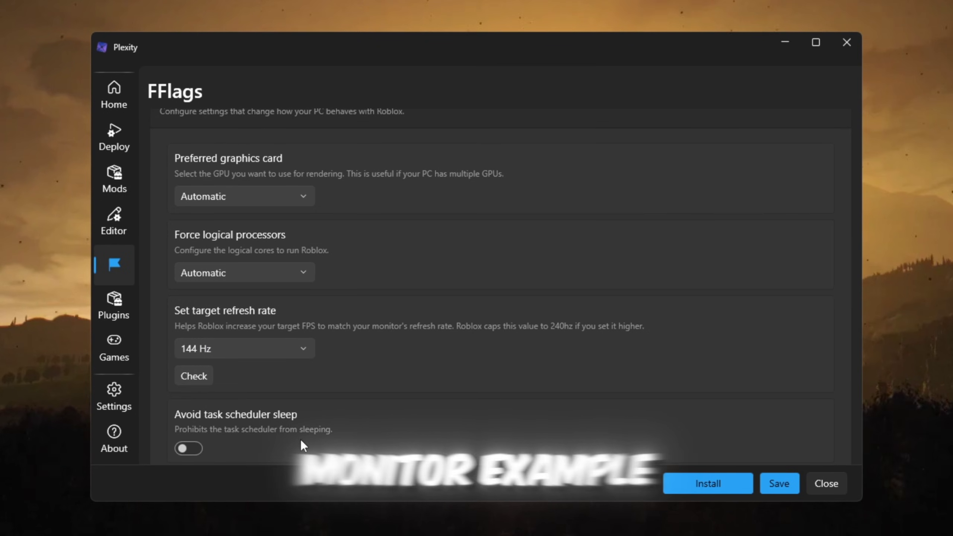
left_click(193, 341)
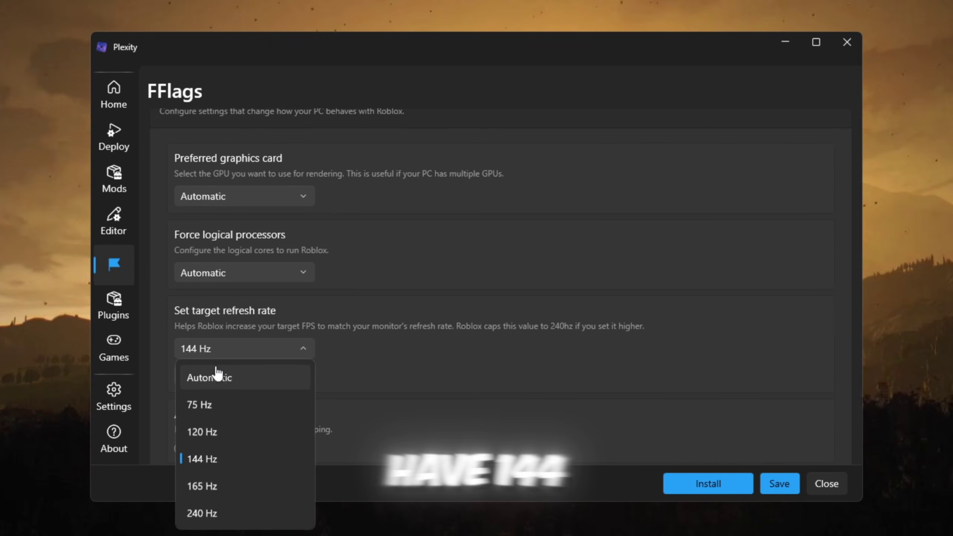
left_click(223, 465)
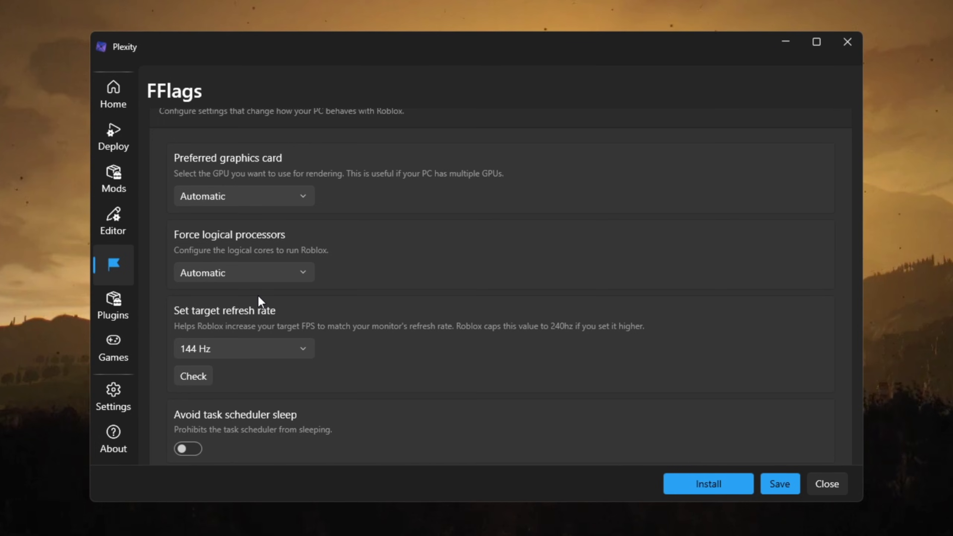
Step: Set the Framerate limit to 9999 and dismiss the above-240 FPS warning
scroll(259, 297, "down", 5)
left_click_drag(210, 412, 163, 408)
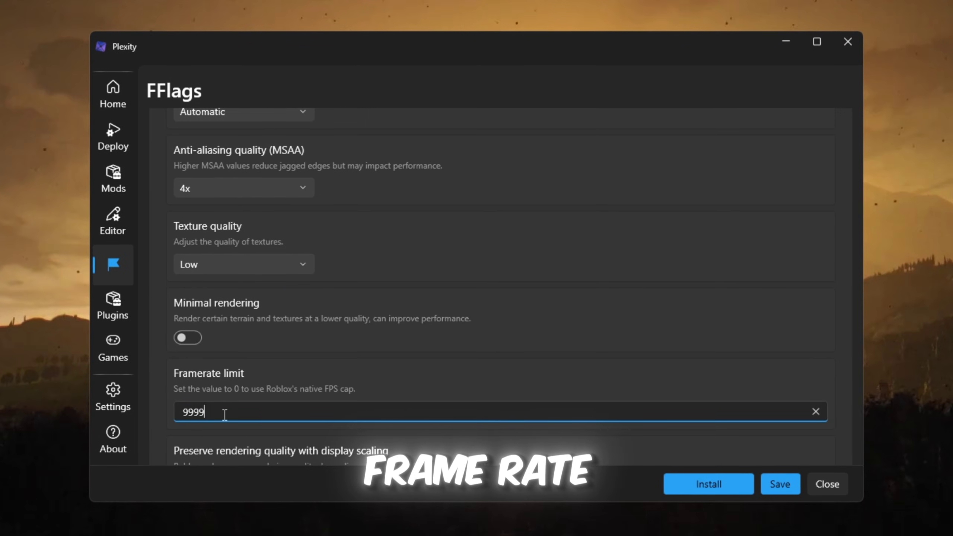
double_click(181, 411)
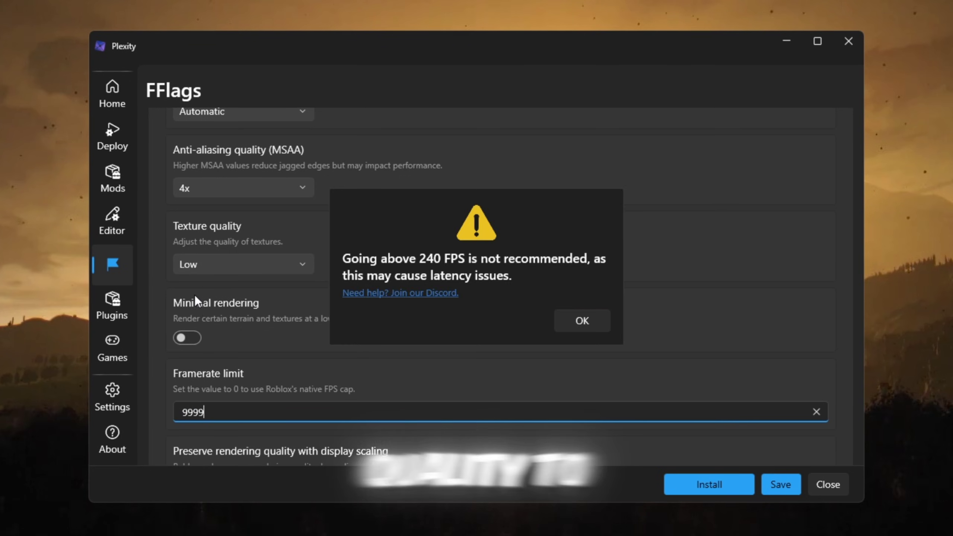
left_click(582, 320)
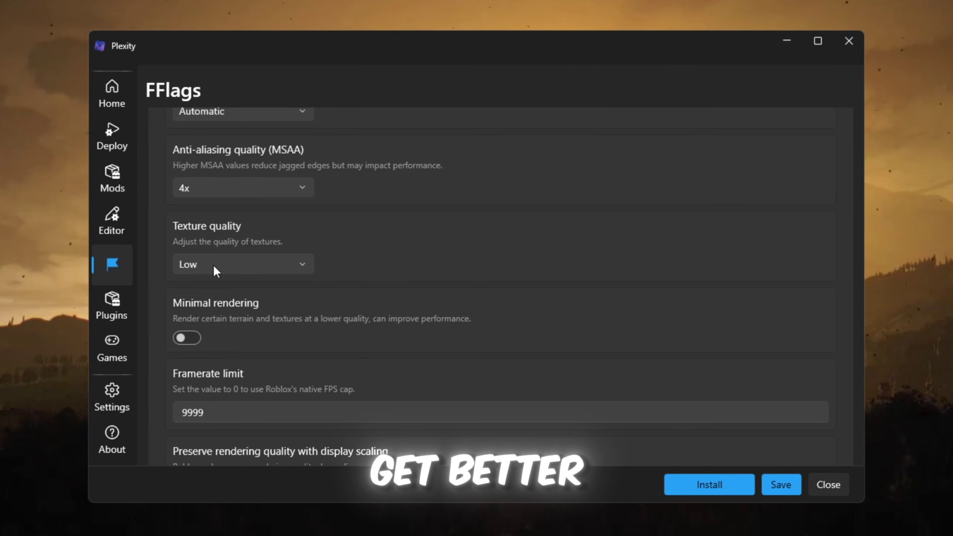
Step: Keep the rendering API on Direct3D11, then go to the Plugins page
scroll(202, 266, "down", 6)
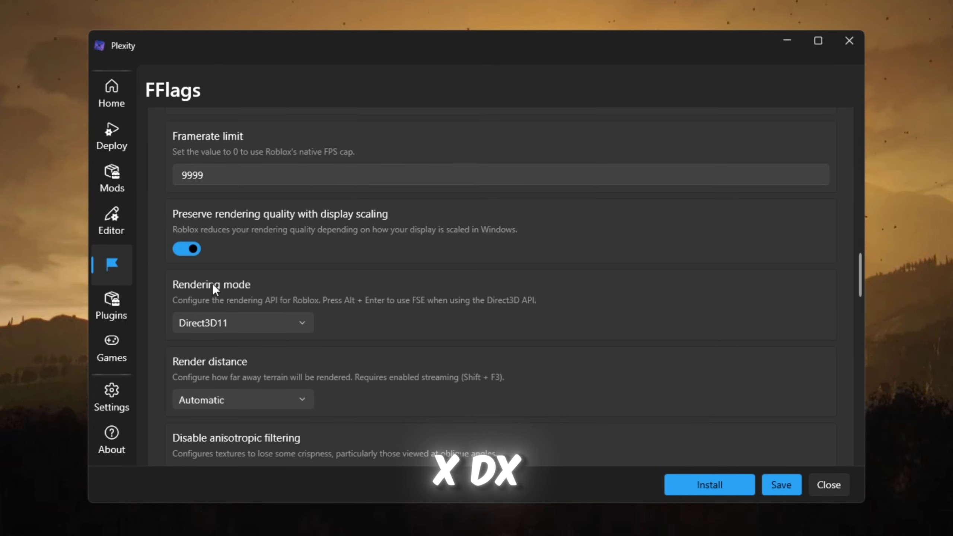
left_click(245, 321)
left_click(209, 379)
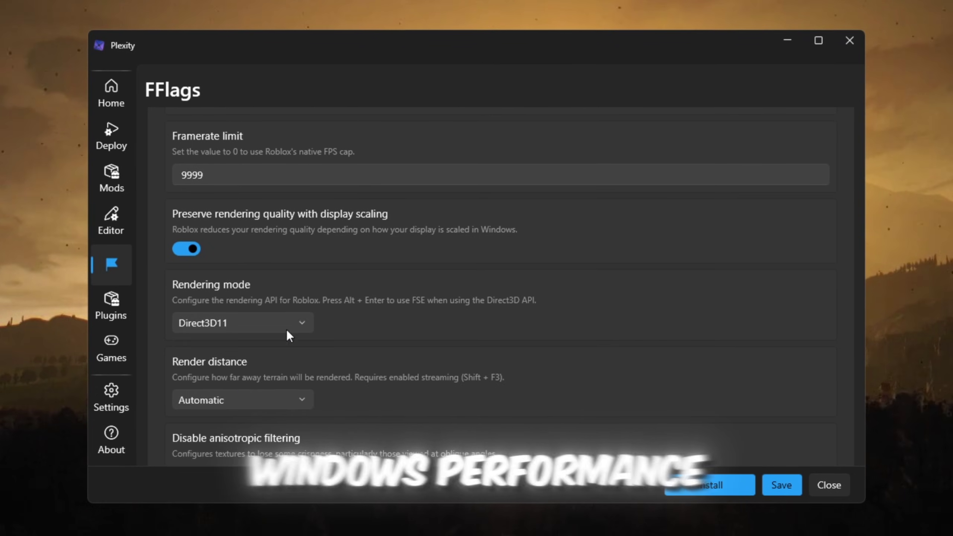
left_click(258, 322)
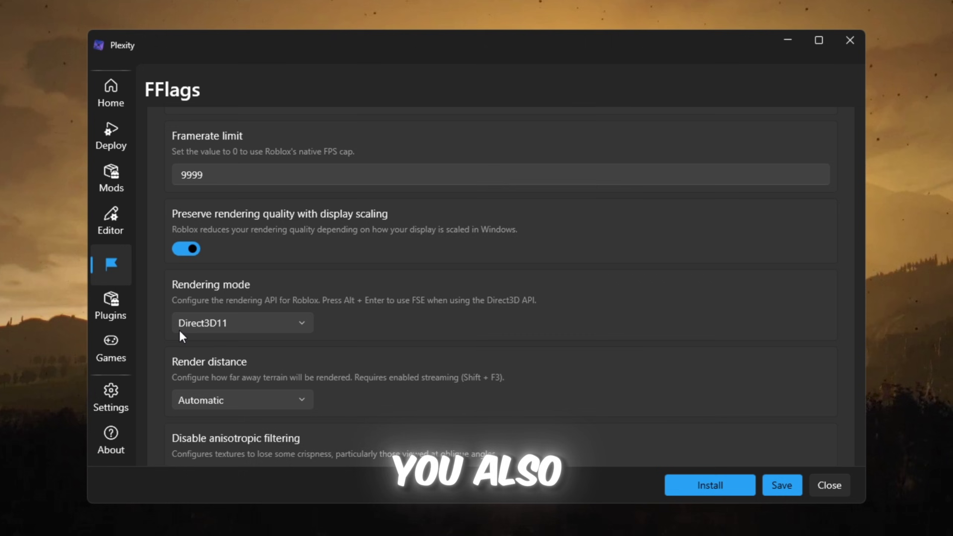
left_click(111, 305)
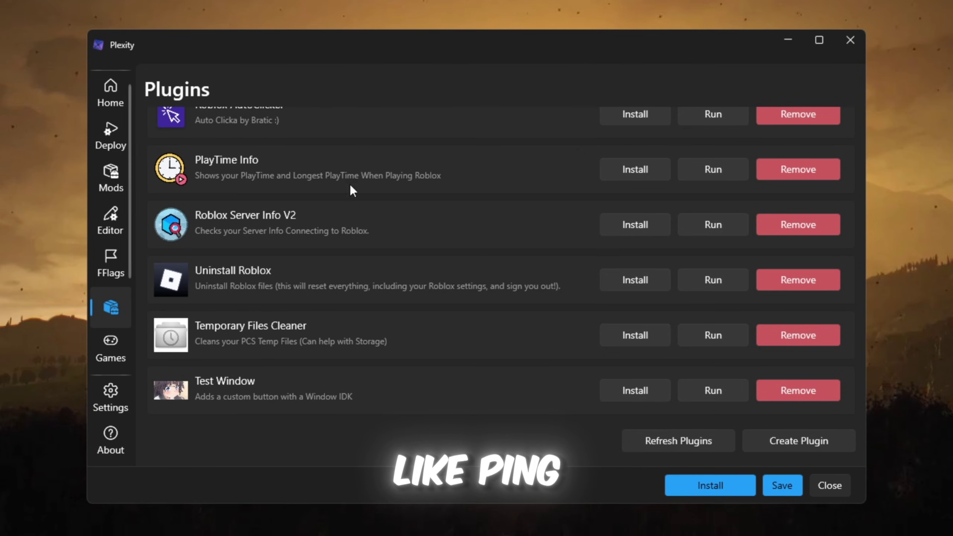
Step: Copy the flag JSON from the notes and import it via the FastFlag editor's Add New > Import JSON
scroll(546, 302, "up", 2)
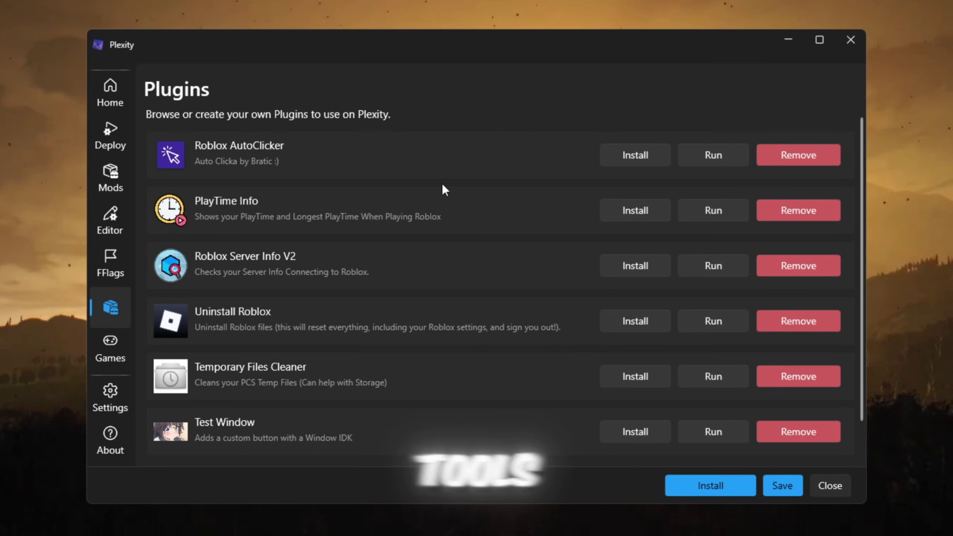
scroll(401, 263, "down", 2)
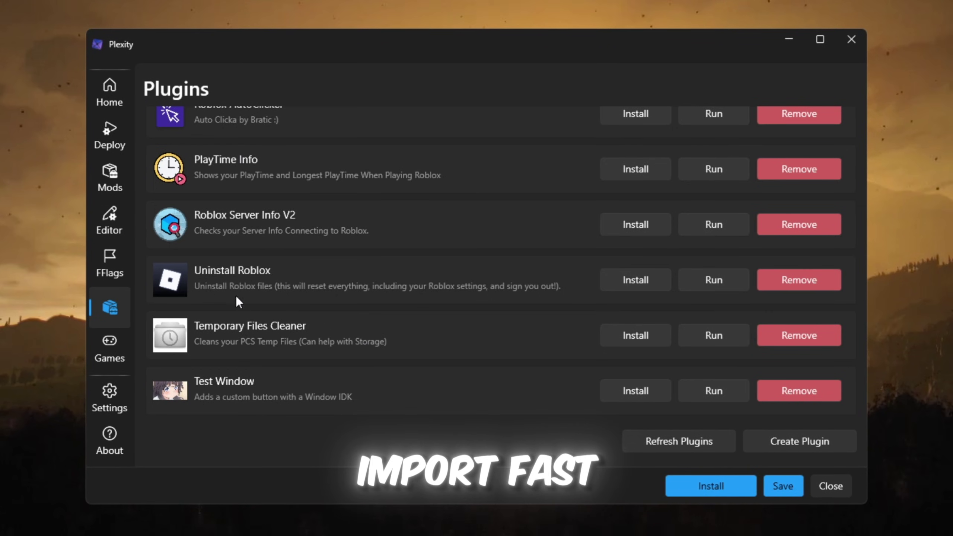
scroll(263, 277, "up", 2)
left_click(109, 220)
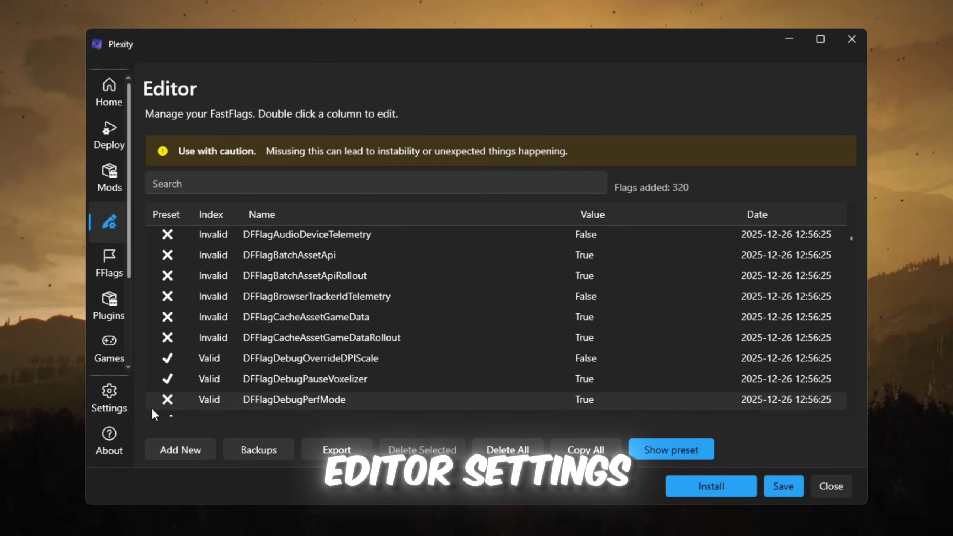
left_click(179, 450)
left_click(483, 210)
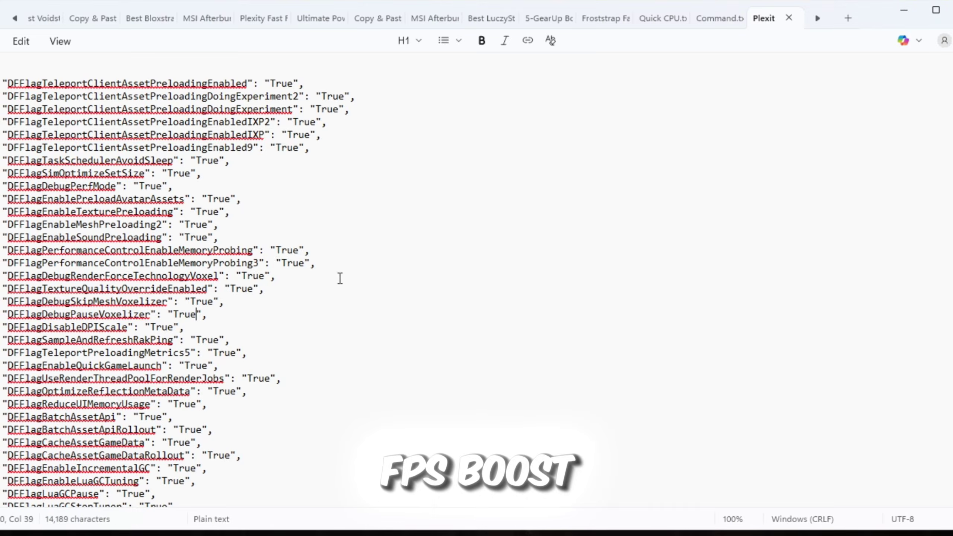
key("ctrl+a")
right_click(189, 299)
left_click(220, 283)
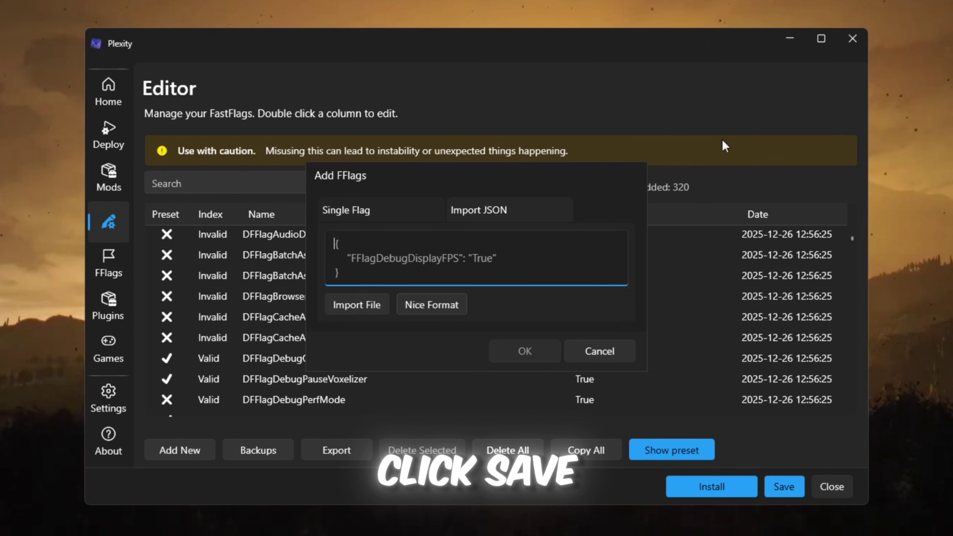
right_click(435, 251)
left_click(459, 316)
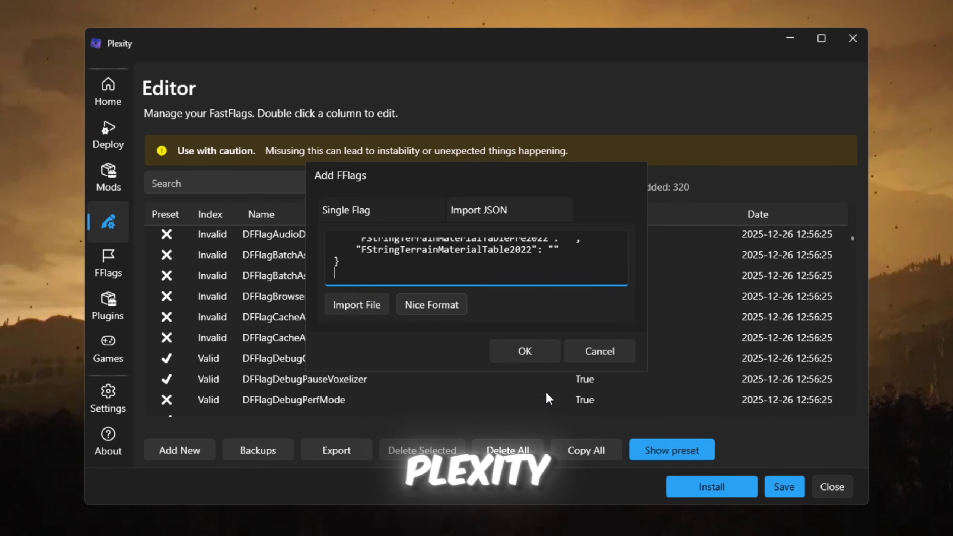
left_click(546, 349)
Step: Save the 321 imported flags and scroll through the flag list
scroll(612, 301, "down", 10)
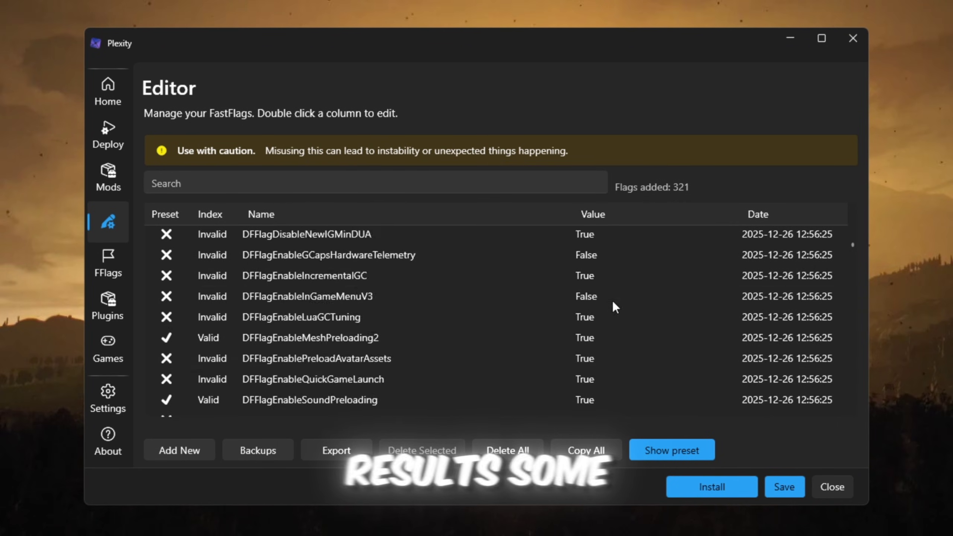
left_click(800, 480)
scroll(373, 340, "down", 5)
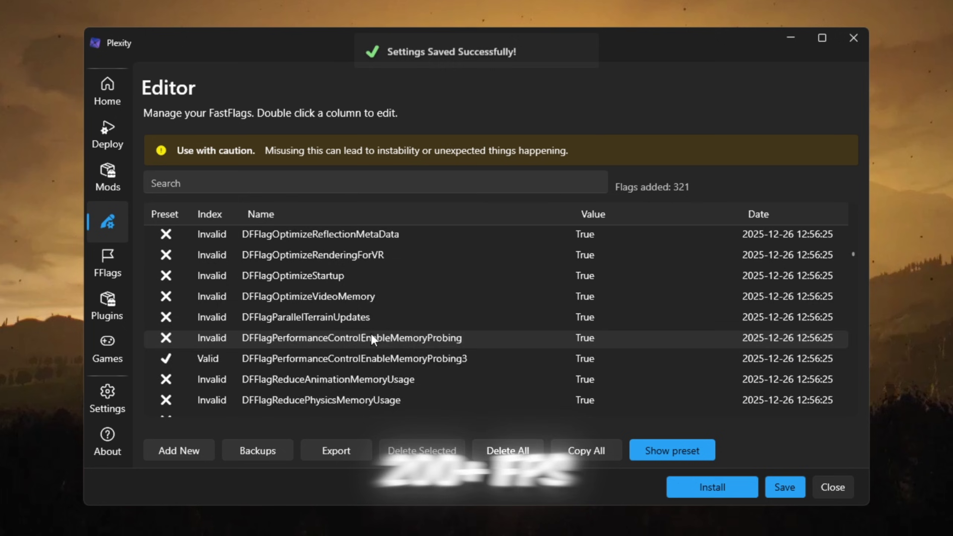
scroll(373, 340, "down", 15)
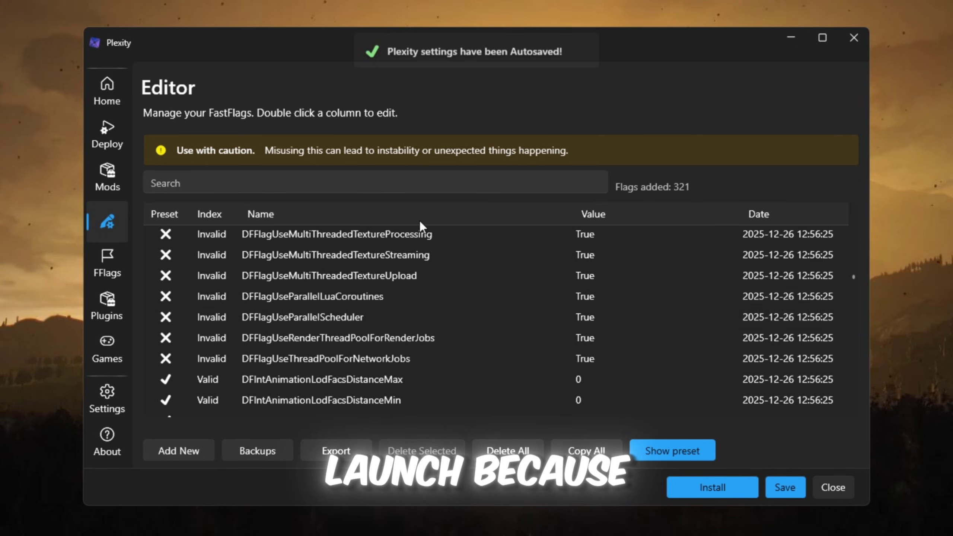
scroll(421, 228, "down", 20)
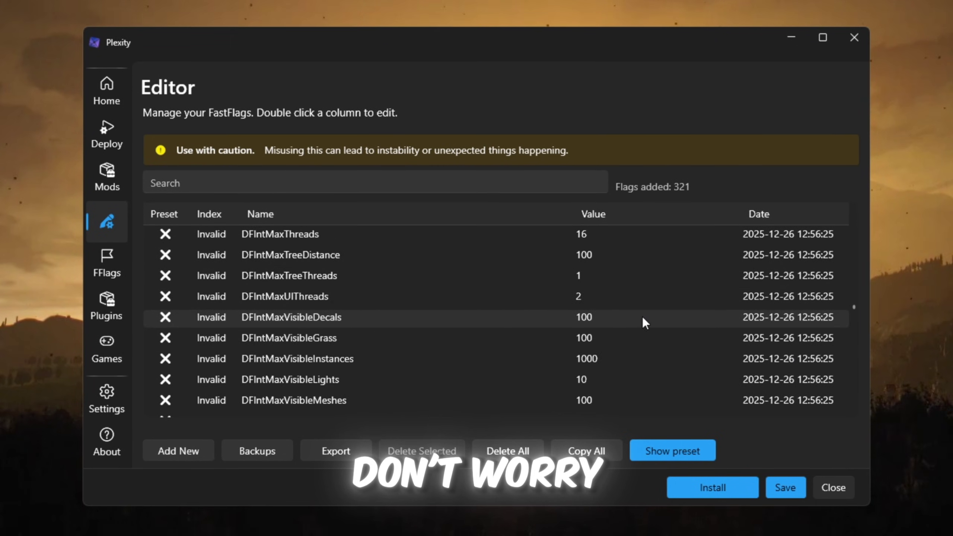
scroll(641, 316, "down", 20)
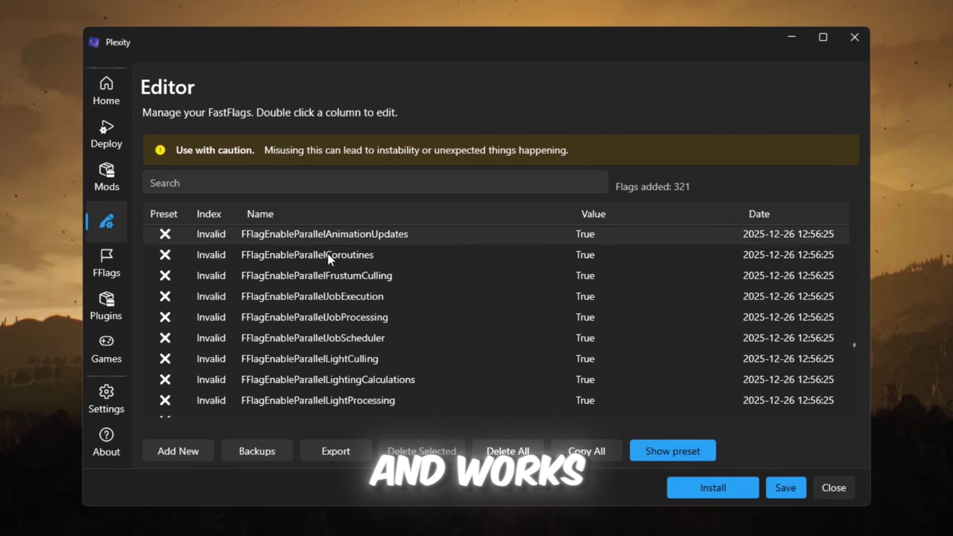
scroll(329, 258, "down", 20)
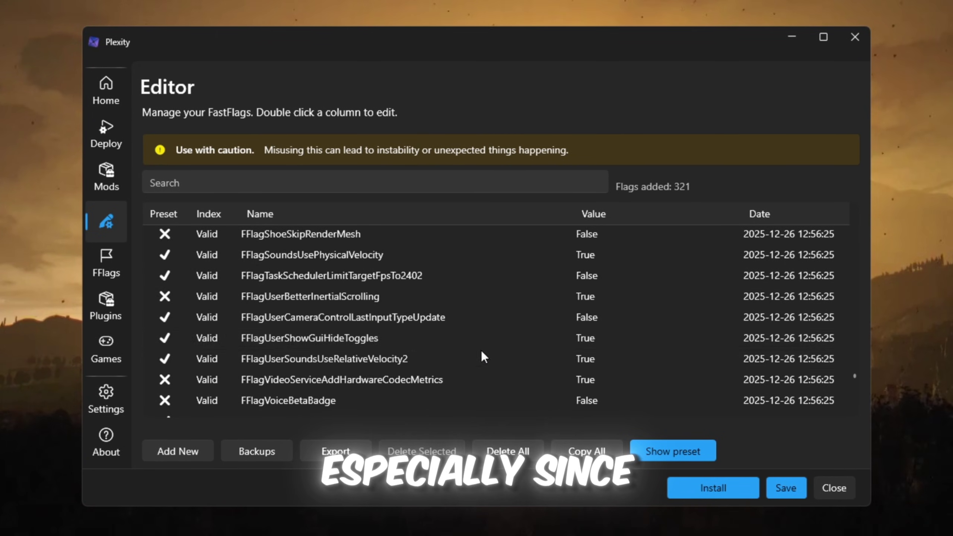
scroll(483, 356, "up", 20)
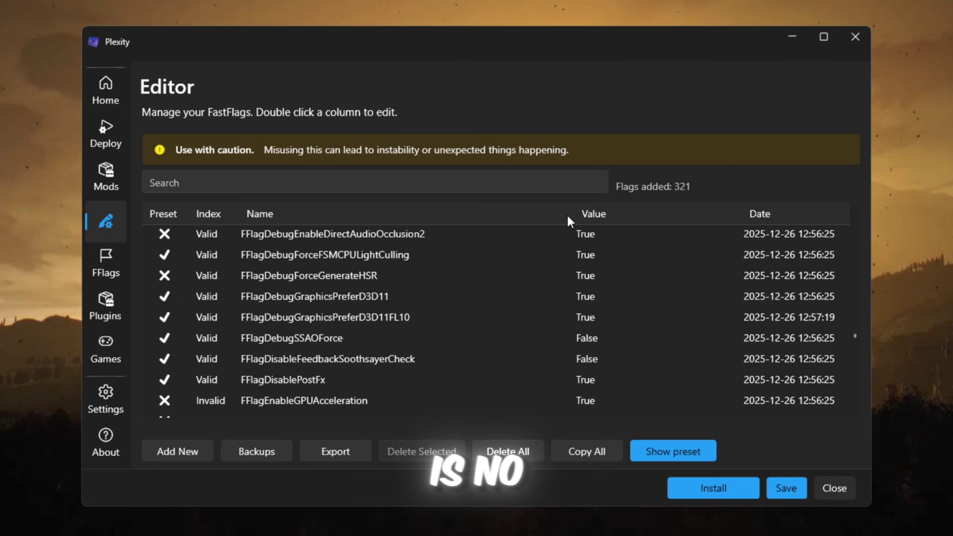
scroll(515, 281, "down", 20)
scroll(490, 309, "up", 20)
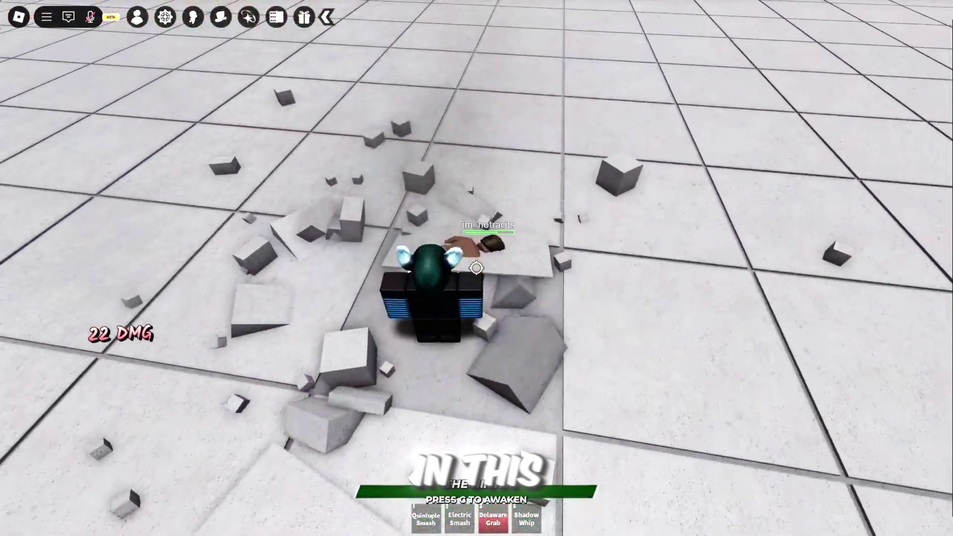
Step: Use the smash ability key 1 to attack the opponent and break the tiled floor
key("1")
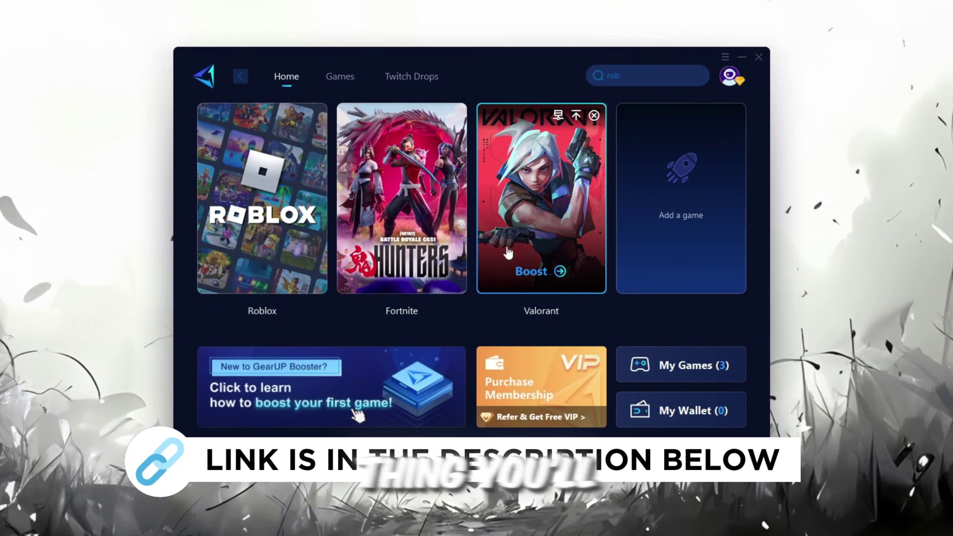
Step: Look over the profile info panel and the full catalogue of supported games
left_click(732, 80)
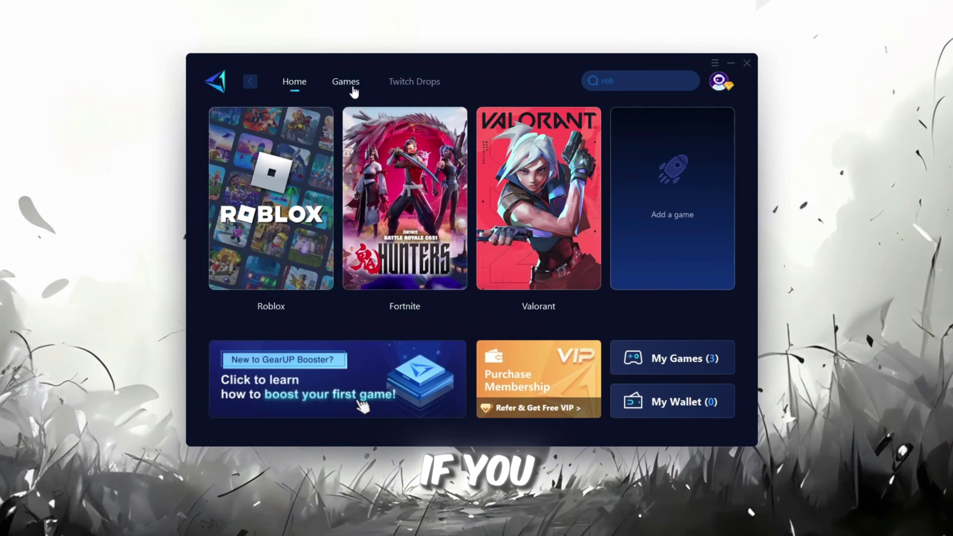
left_click(328, 67)
scroll(459, 263, "down", 5)
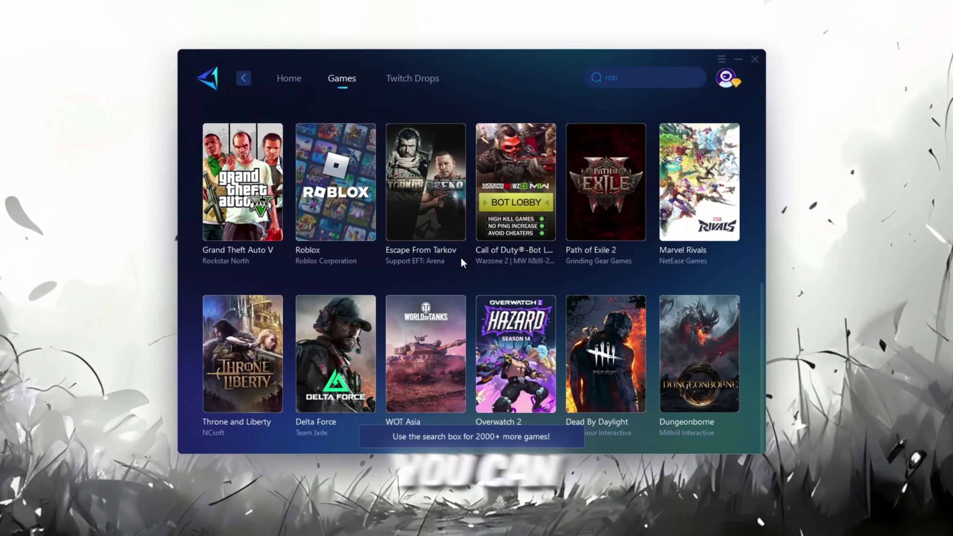
scroll(490, 221, "up", 10)
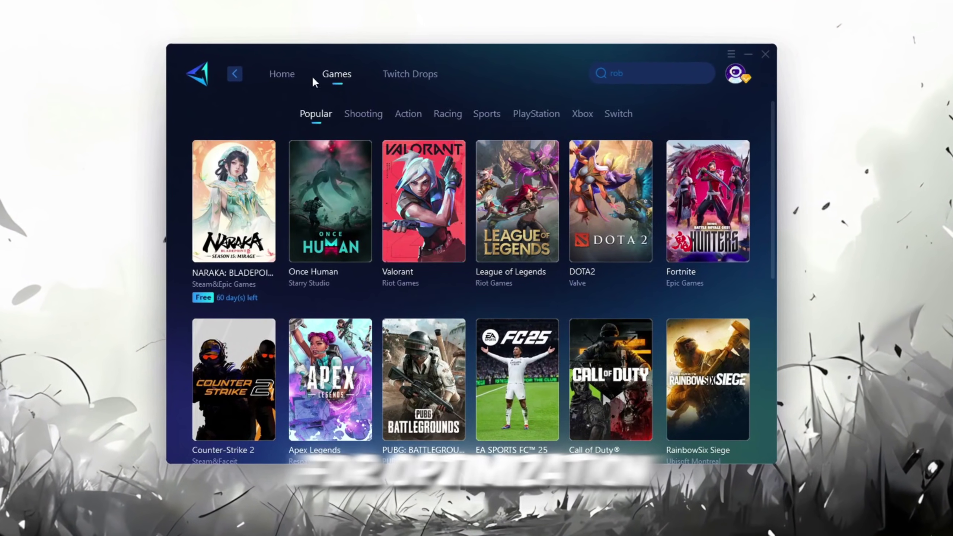
Step: Back on Home, start boosting Roblox on Auto server and Auto node
left_click(283, 74)
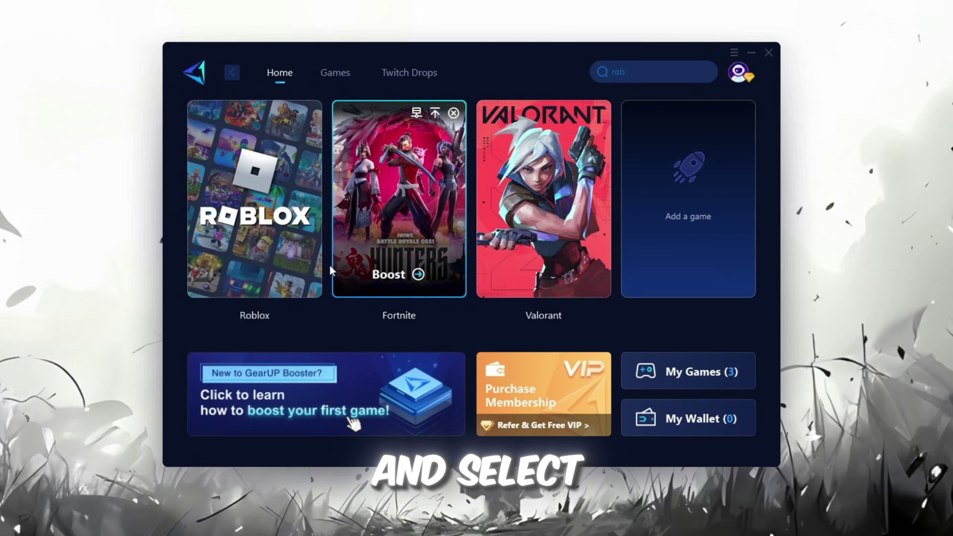
mouse_move(273, 276)
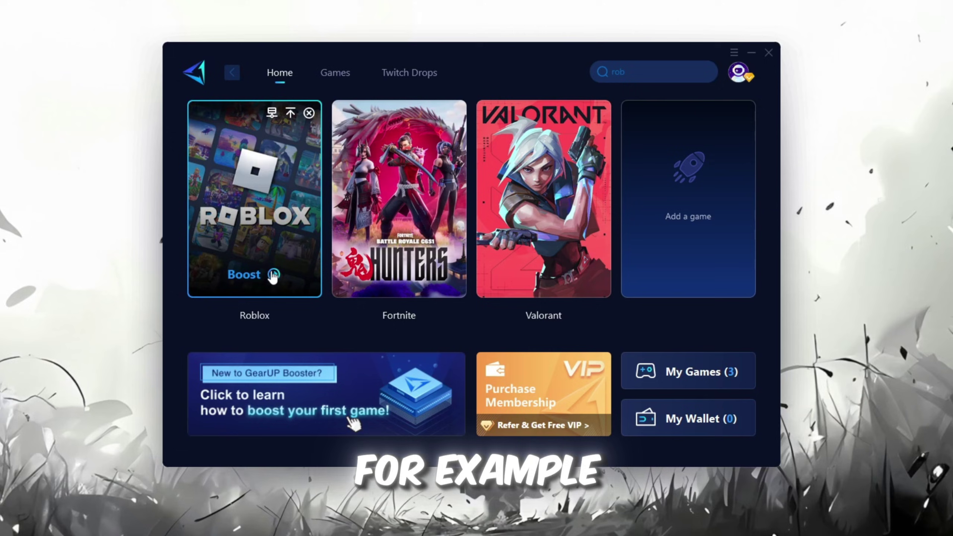
left_click(252, 274)
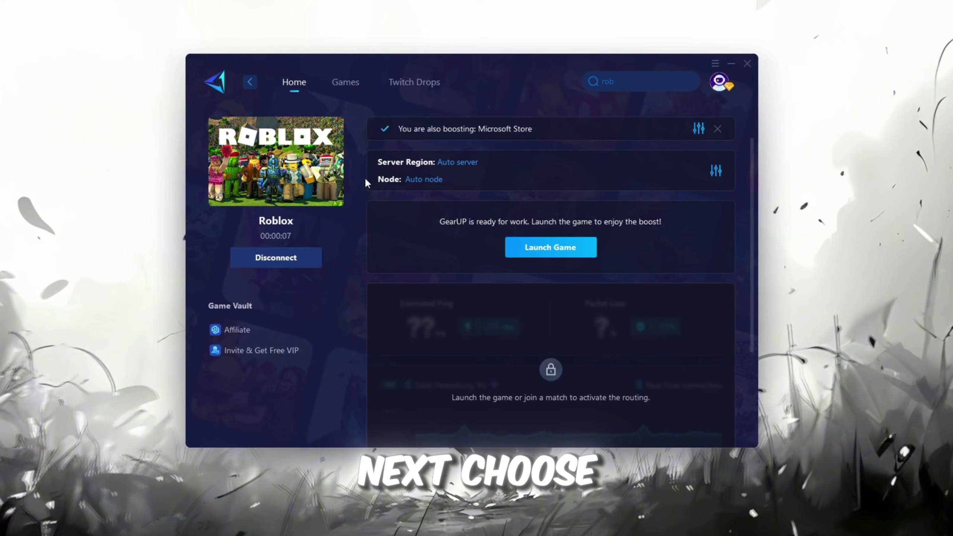
left_click(456, 162)
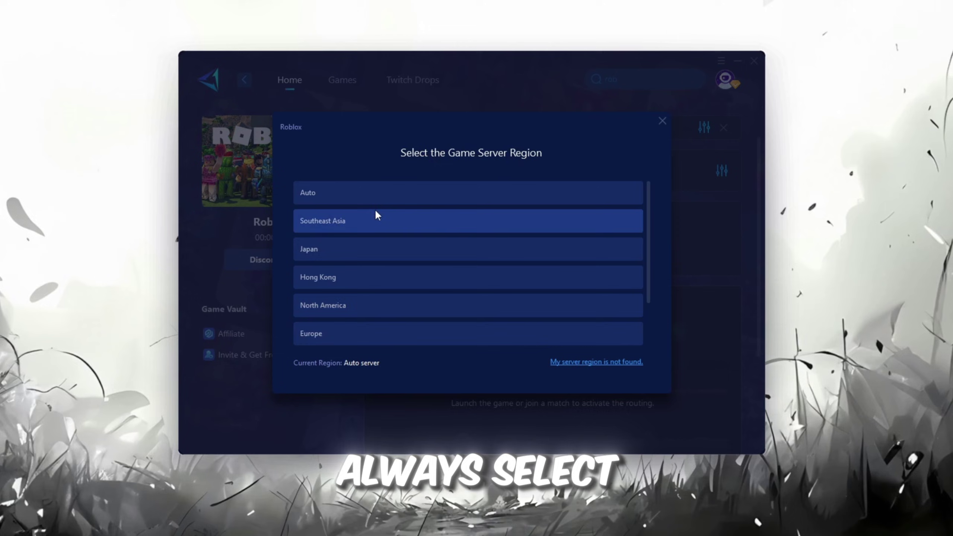
scroll(438, 257, "down", 1)
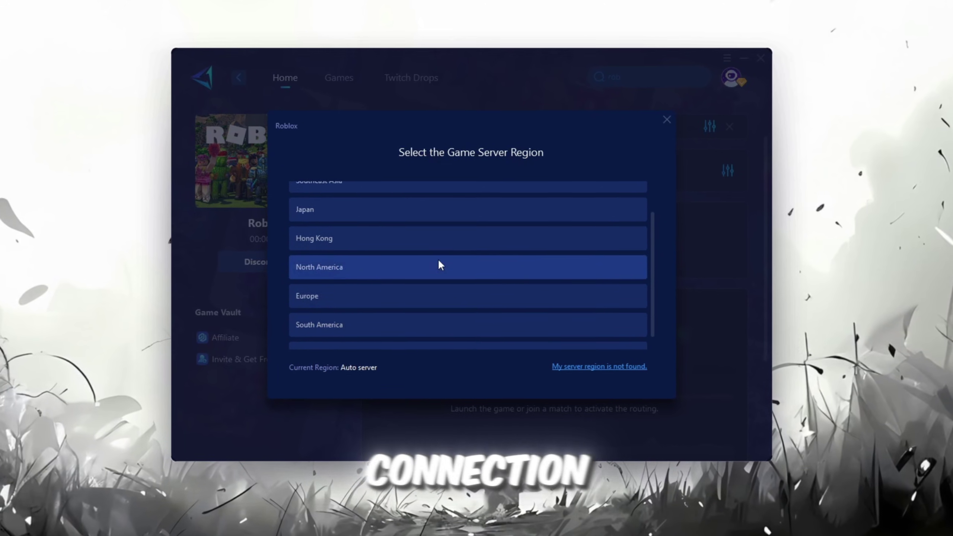
left_click(667, 119)
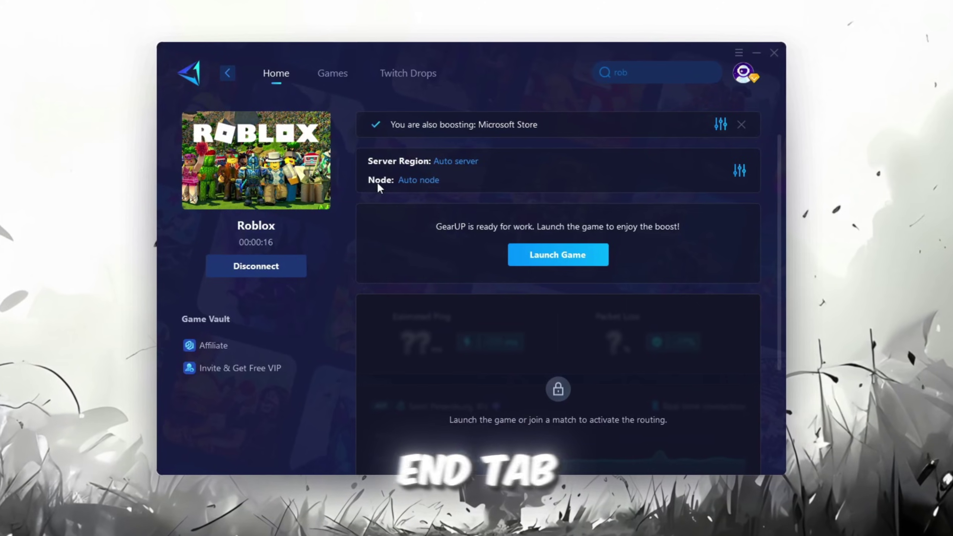
left_click(424, 182)
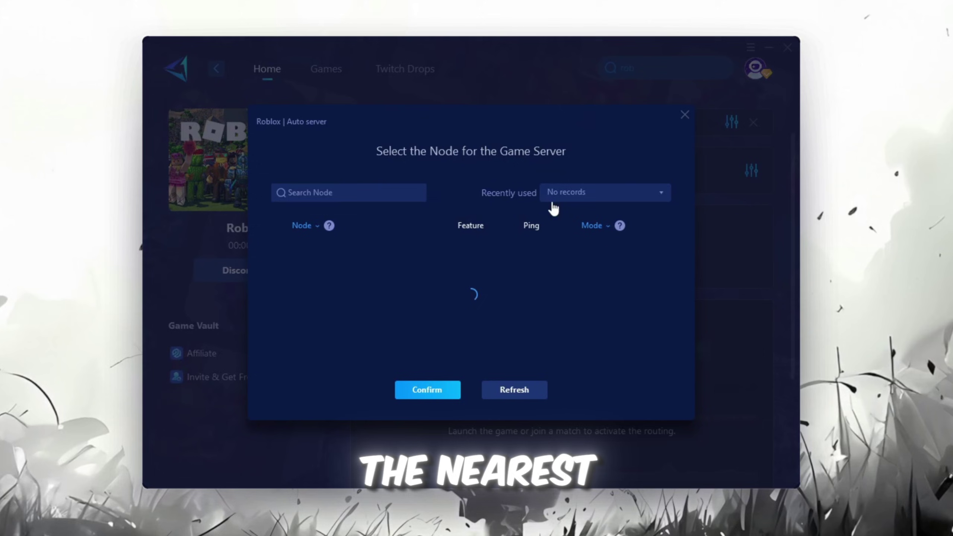
scroll(475, 276, "down", 4)
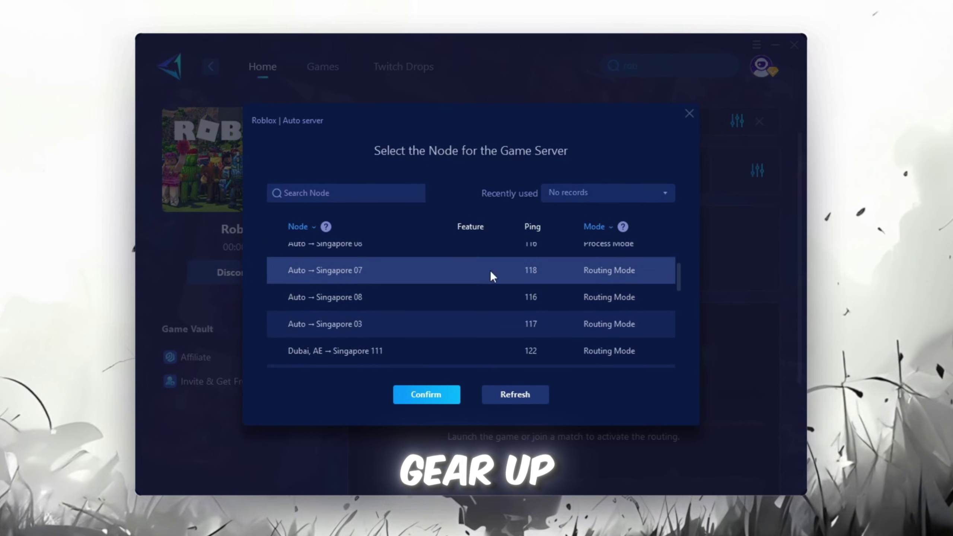
left_click(689, 114)
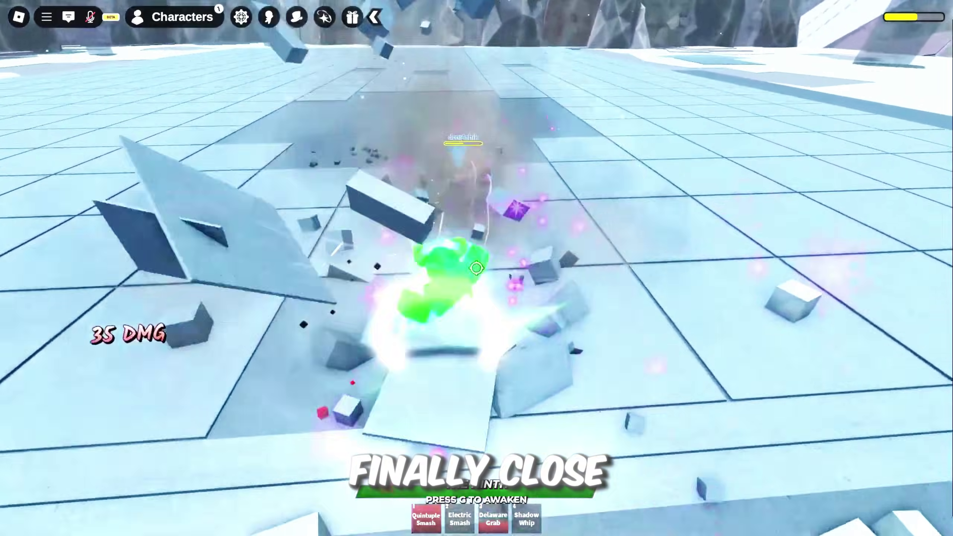
Step: Land a four-hit combo on the target and dash, raising its damage from 35 to 54
left_click(476, 268)
left_click(477, 267)
left_click(476, 267)
left_click(476, 267)
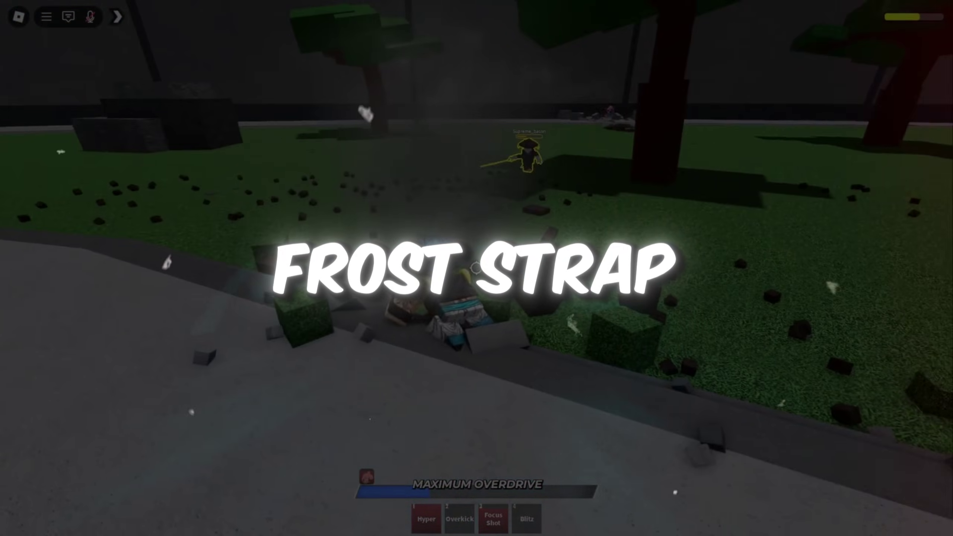
left_click(476, 267)
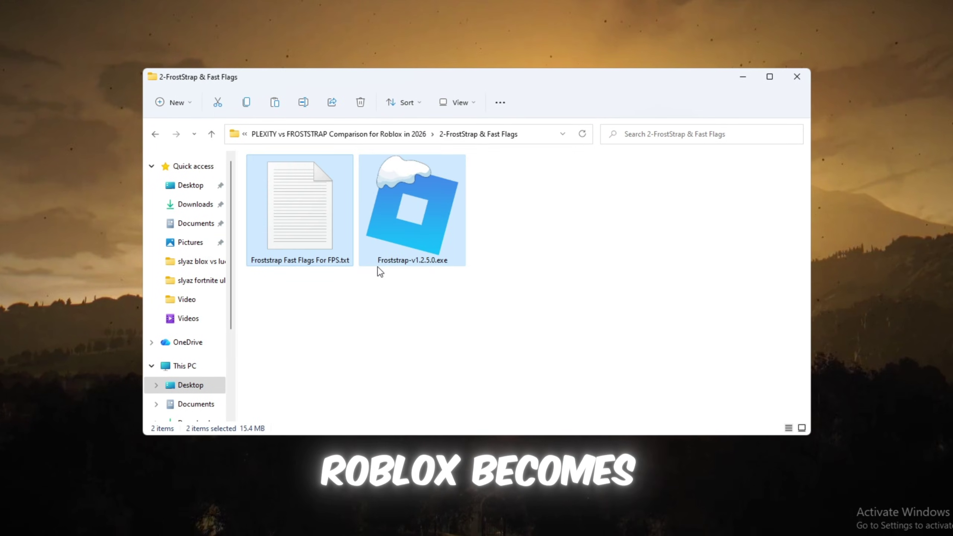
Step: Select the Froststrap-v1.2.5.0.exe installer in the 2-FrostStrap & Fast Flags folder
left_click(366, 203)
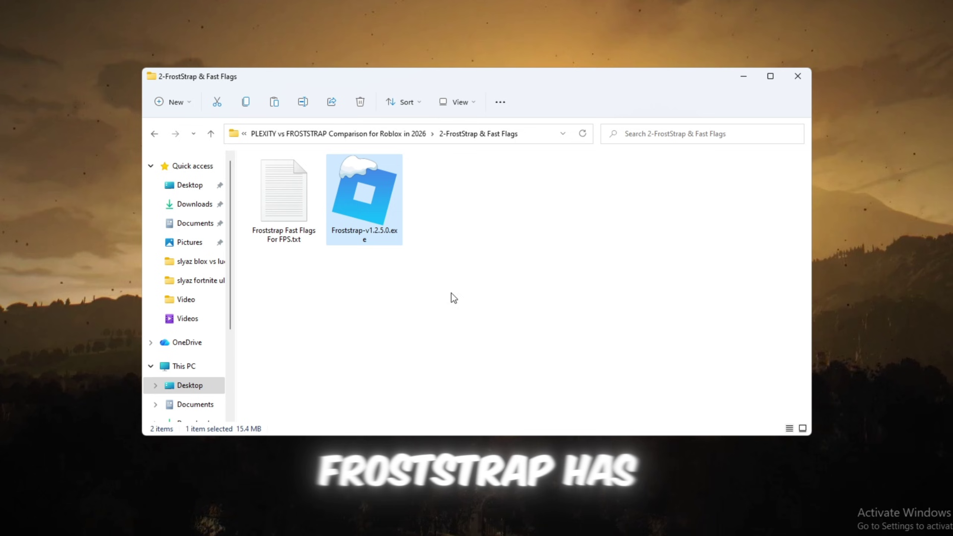
left_click(415, 281)
left_click_drag(440, 283, 324, 175)
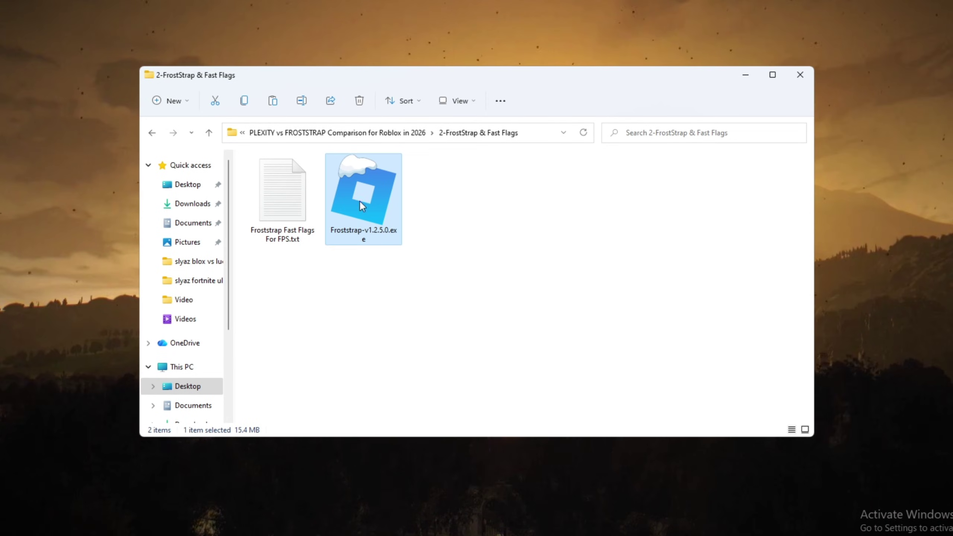
left_click_drag(494, 280, 247, 237)
left_click(389, 274)
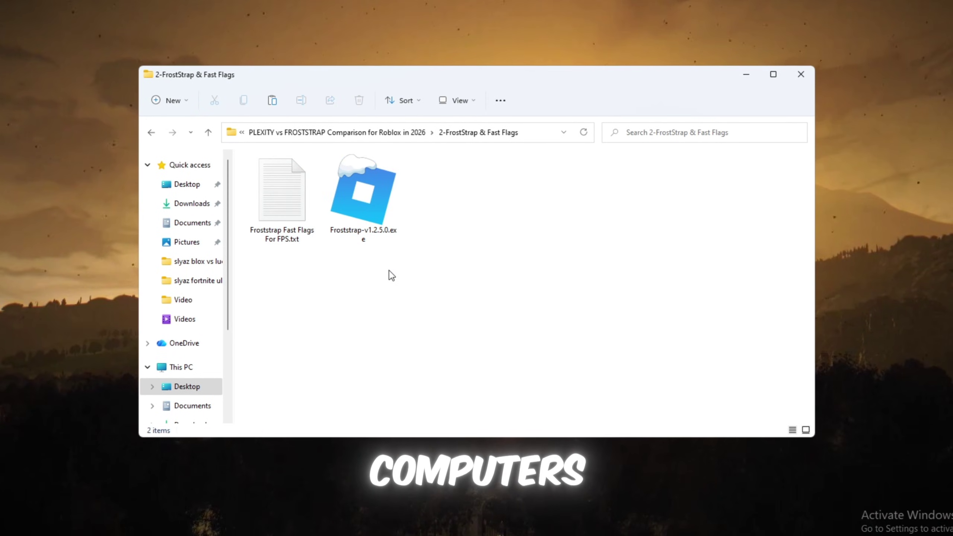
left_click(387, 211)
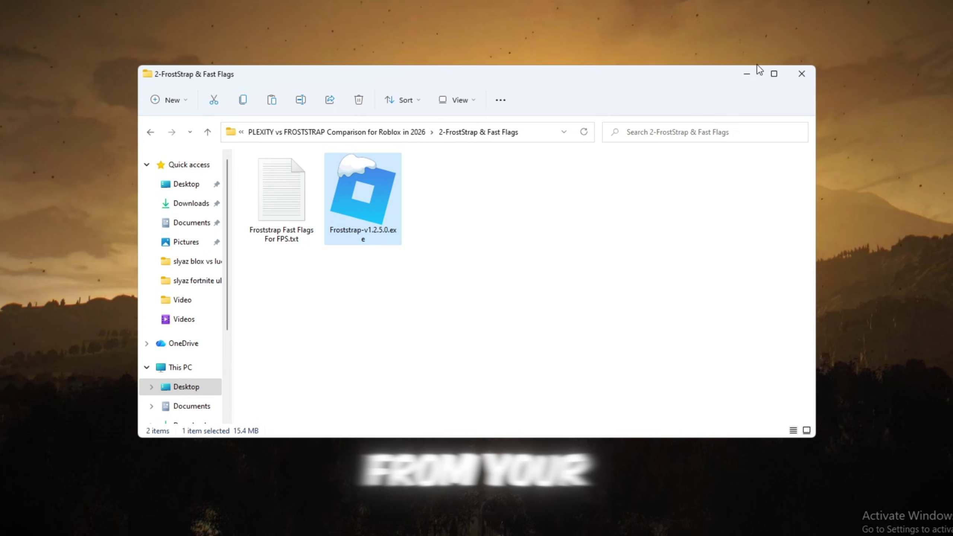
Step: Minimise Explorer, launch Froststrap through a Windows search for 'froststrap', and open its Settings
left_click(746, 74)
key("super")
type("froststrap")
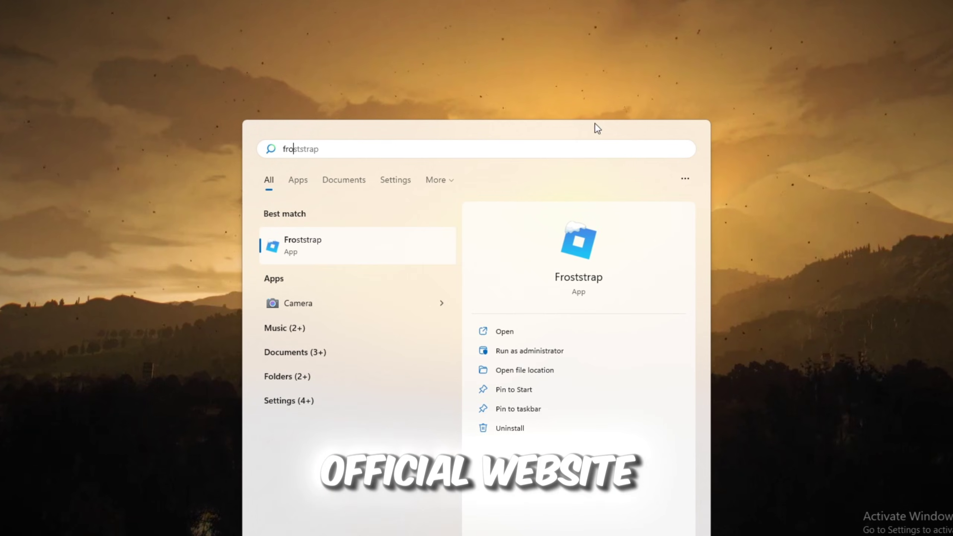
key("Return")
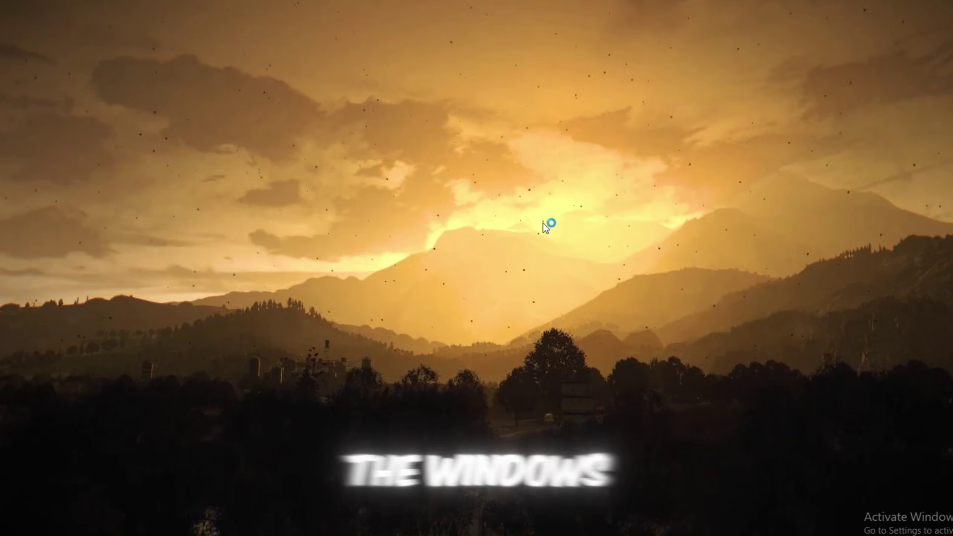
left_click(534, 252)
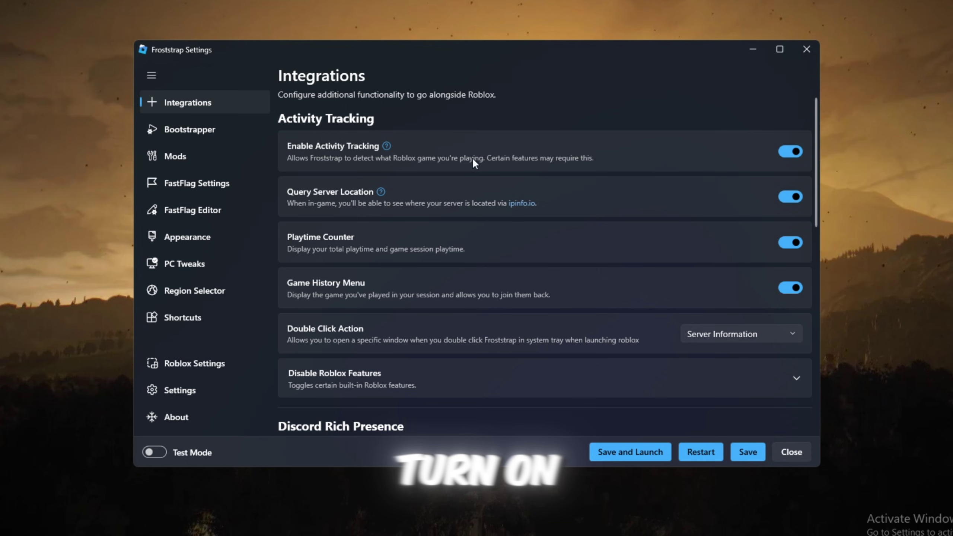
Step: Switch on Activity Tracking, Query Server Location, Playtime Counter and Game History Menu on the Integrations page
left_click(794, 150)
left_click(793, 152)
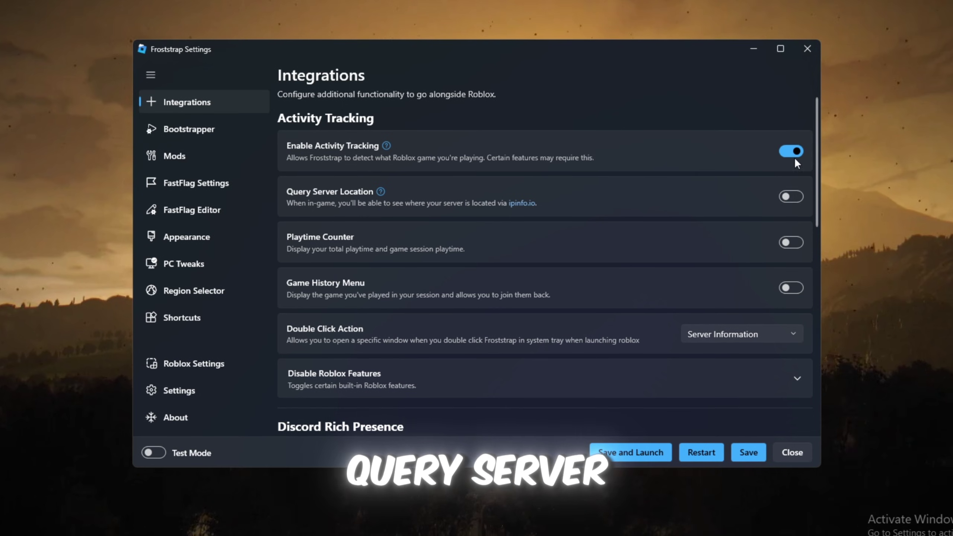
left_click(792, 194)
left_click(792, 242)
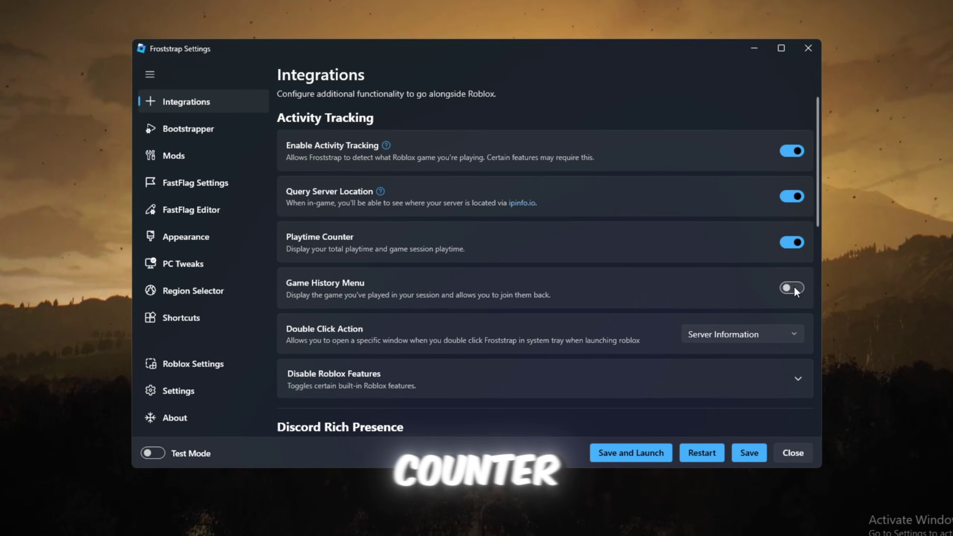
left_click(792, 287)
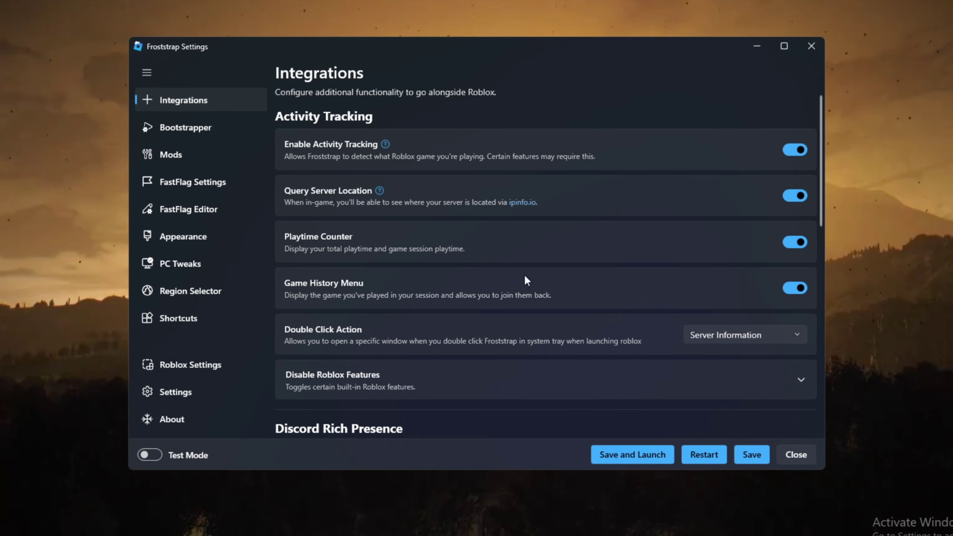
Step: On the Bootstrapper page, keep the Froststrap Cleaner's File Deletion Schedule at After 2 months
left_click(170, 130)
scroll(433, 317, "down", 6)
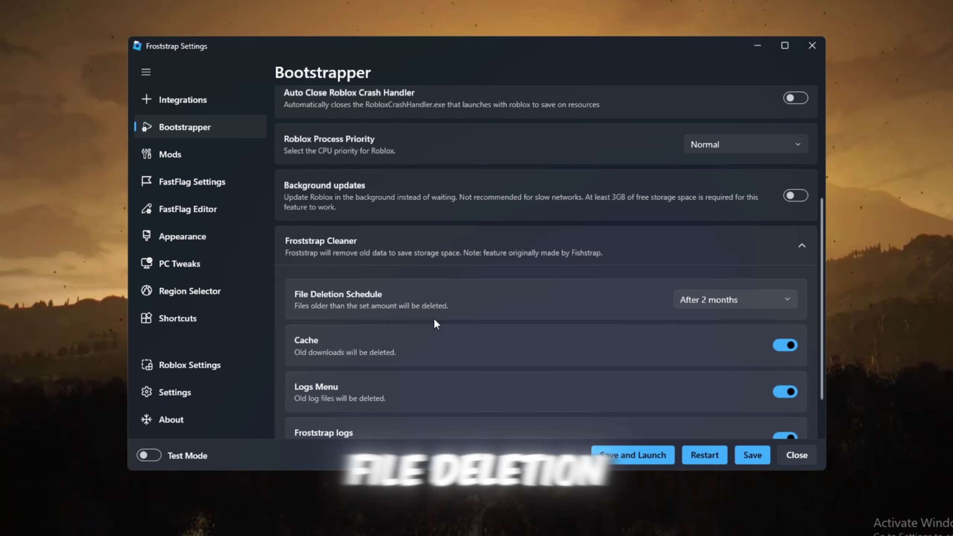
left_click(701, 247)
left_click(701, 247)
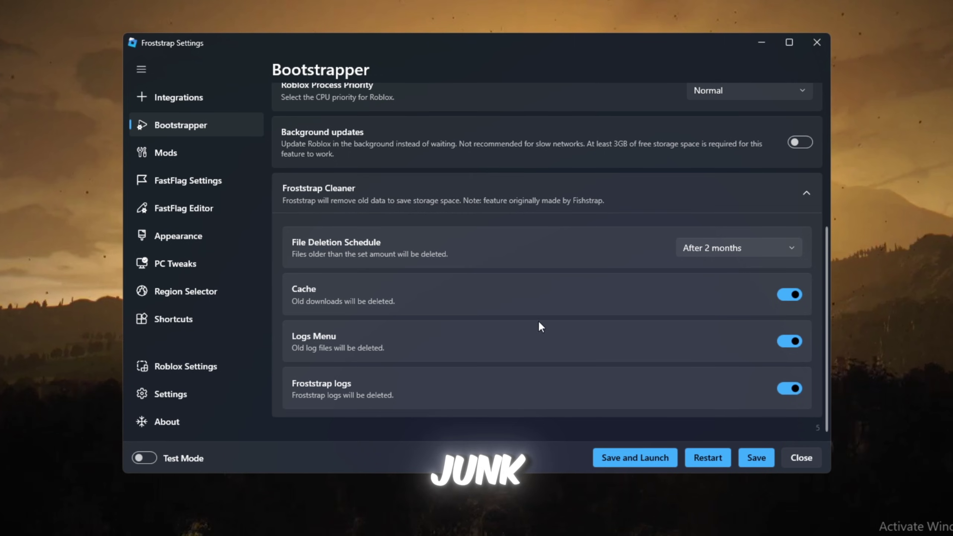
Step: On the Mods page, leave Old Avatar Editor Background and Old Character Sounds turned off
left_click(155, 158)
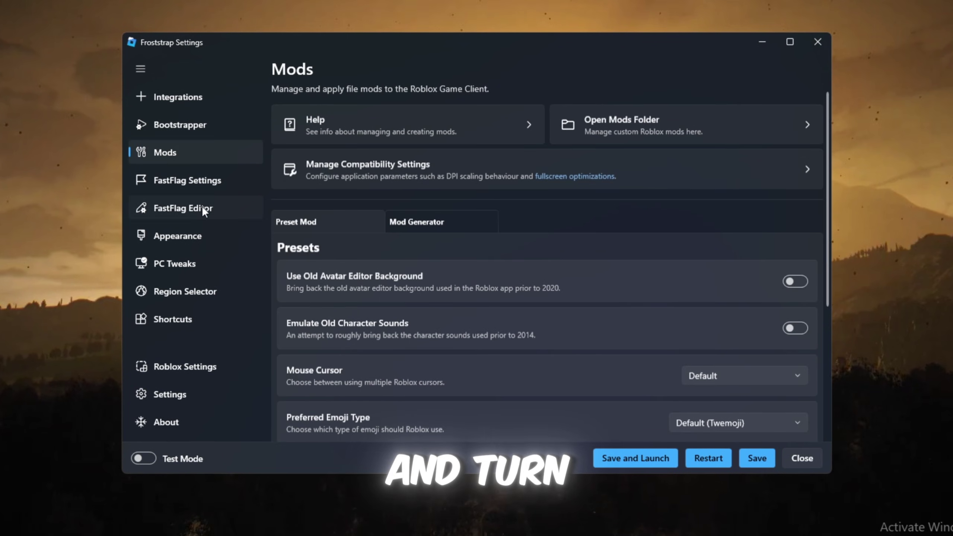
left_click(795, 281)
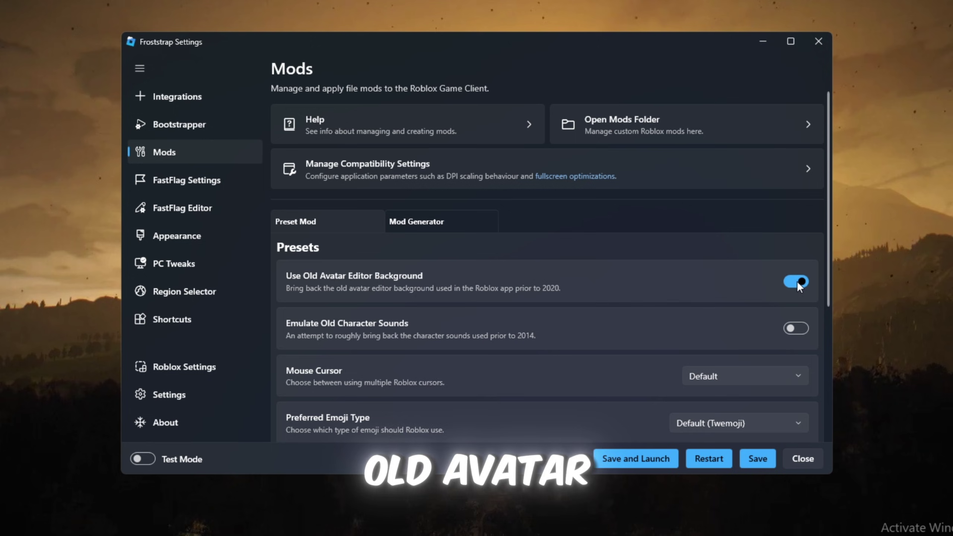
left_click(796, 281)
left_click(796, 328)
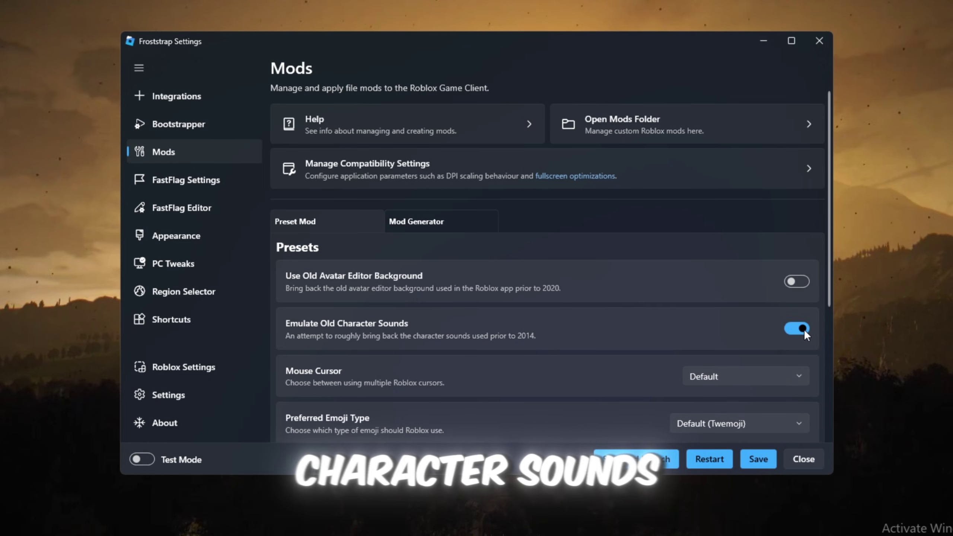
left_click(795, 327)
Step: Keep Mouse Cursor at Default and the preferred emoji type at Default (Twemoji)
scroll(750, 304, "down", 2)
left_click(736, 317)
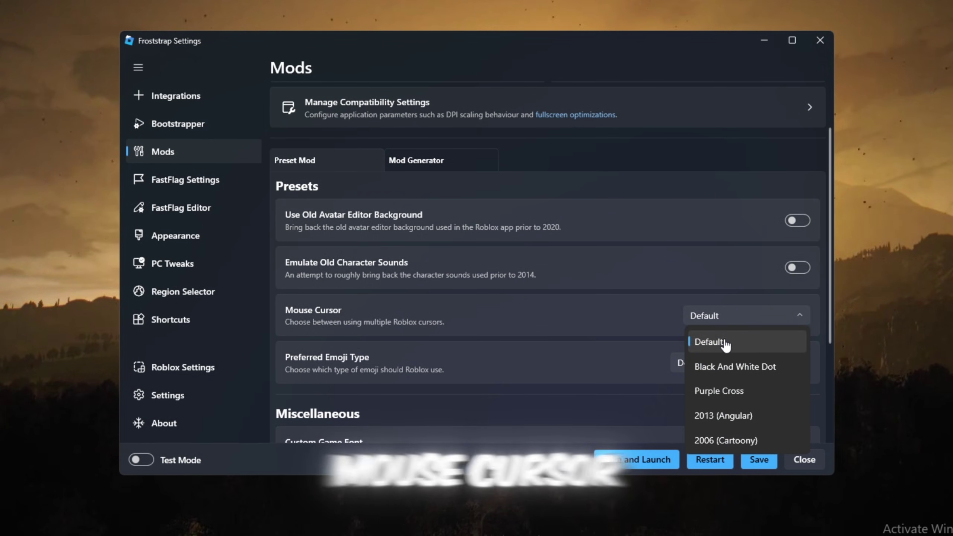
left_click(722, 339)
left_click(709, 361)
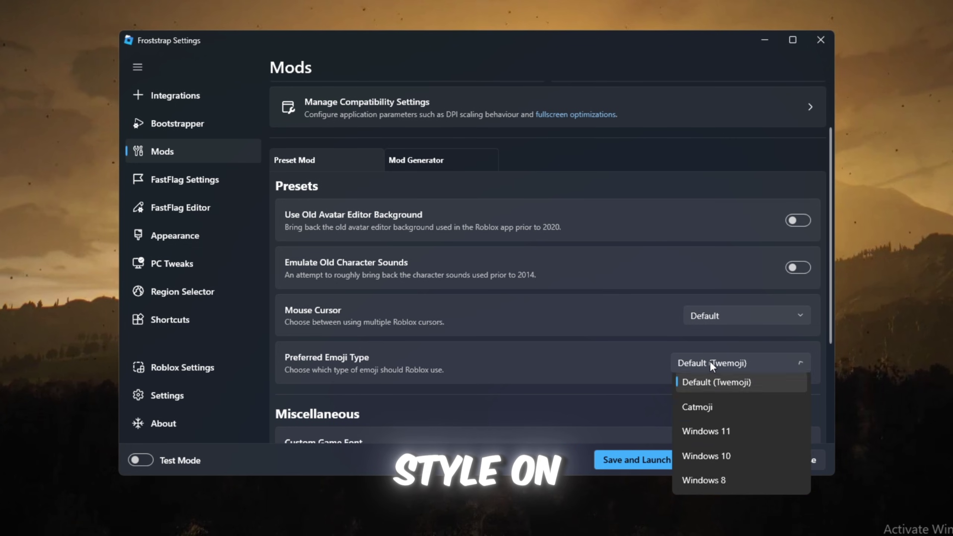
left_click(712, 387)
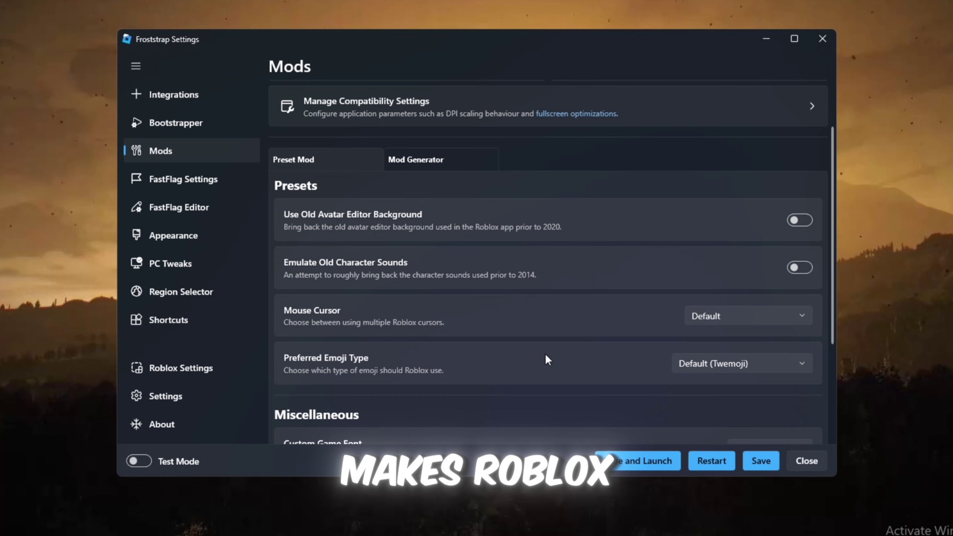
Step: Set Anti-aliasing quality (MSAA) to 2x in FastFlag Settings
left_click(157, 180)
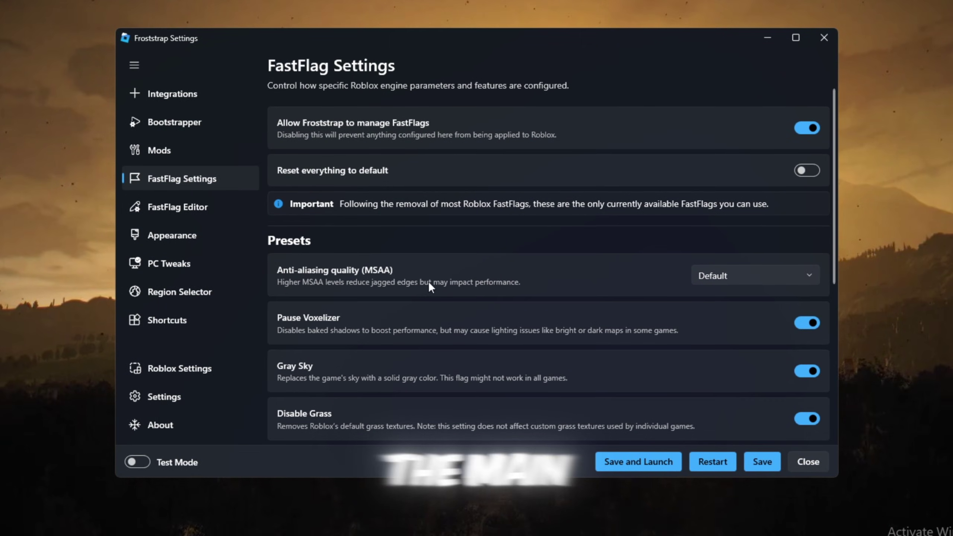
left_click(796, 276)
left_click(724, 353)
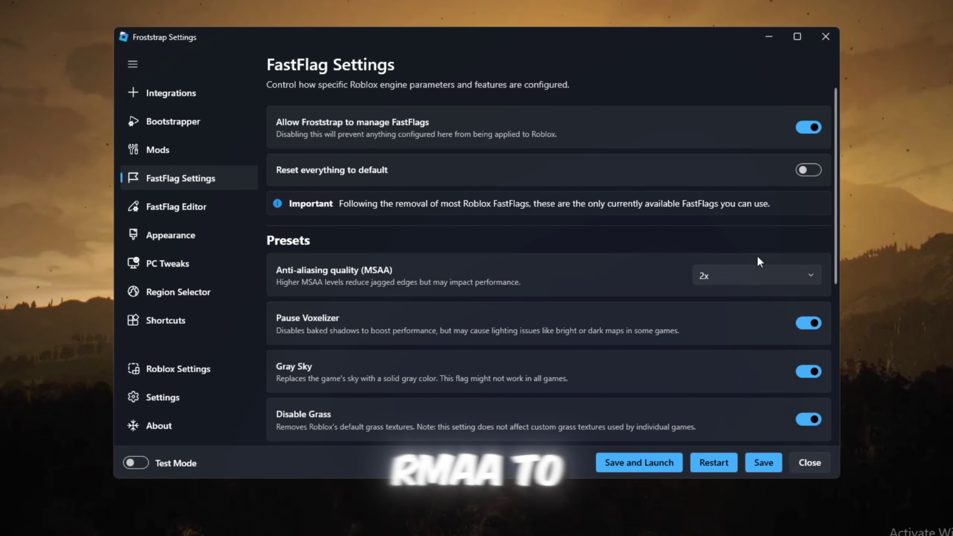
Step: Keep Pause Voxelizer, Gray Sky, Disable Grass and Low-Poly Meshes switched on
scroll(710, 335, "down", 1)
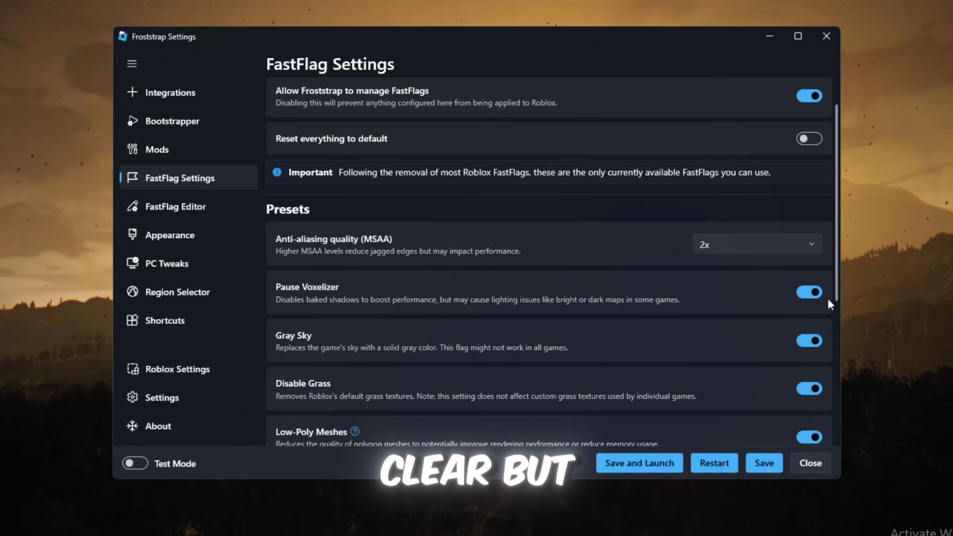
scroll(681, 281, "down", 3)
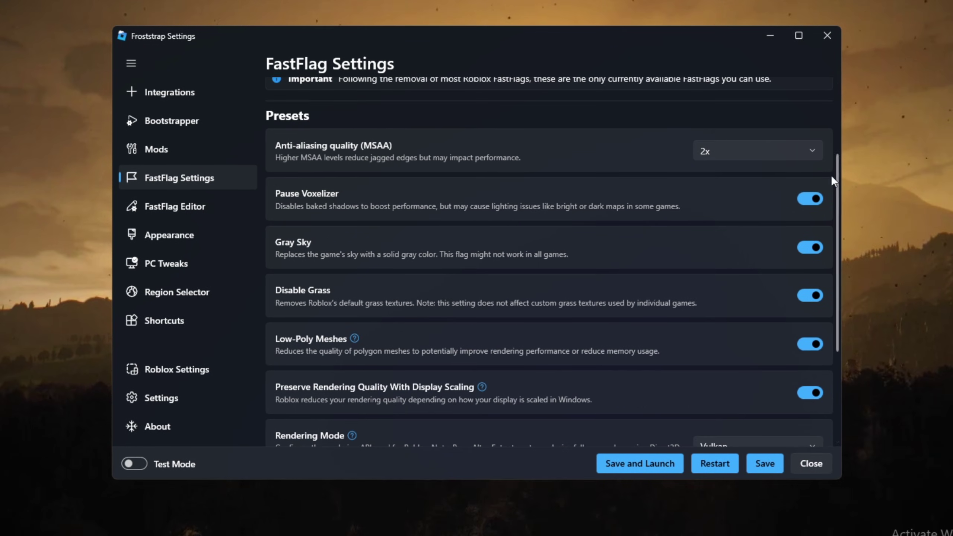
left_click(819, 199)
left_click(819, 199)
left_click(808, 247)
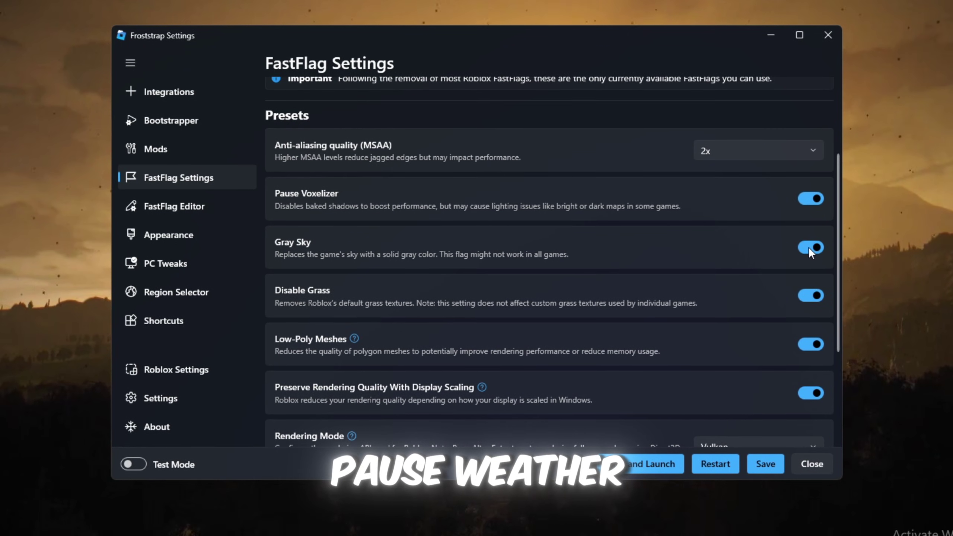
left_click(809, 248)
left_click(813, 295)
left_click(813, 295)
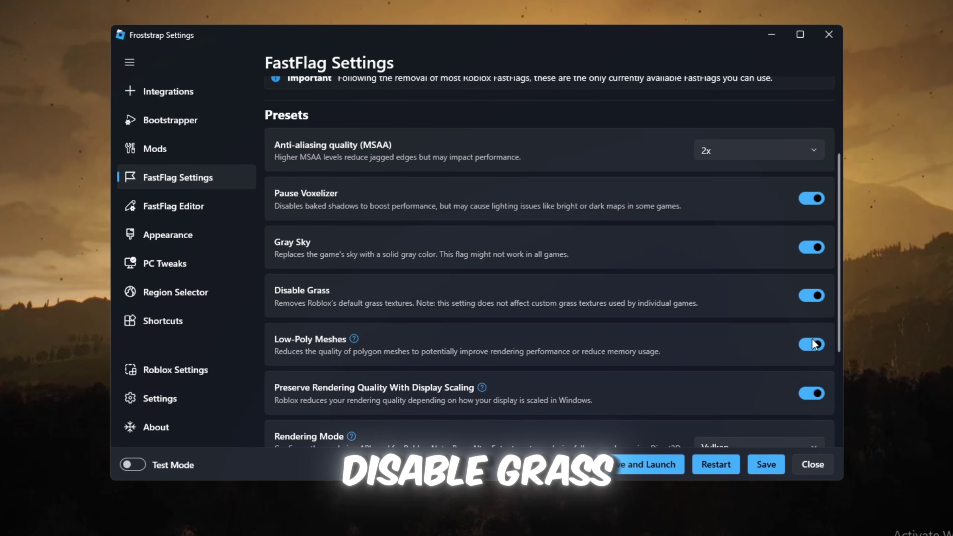
left_click(812, 343)
left_click(813, 343)
Step: Keep Rendering Mode set to Vulkan
scroll(723, 354, "down", 3)
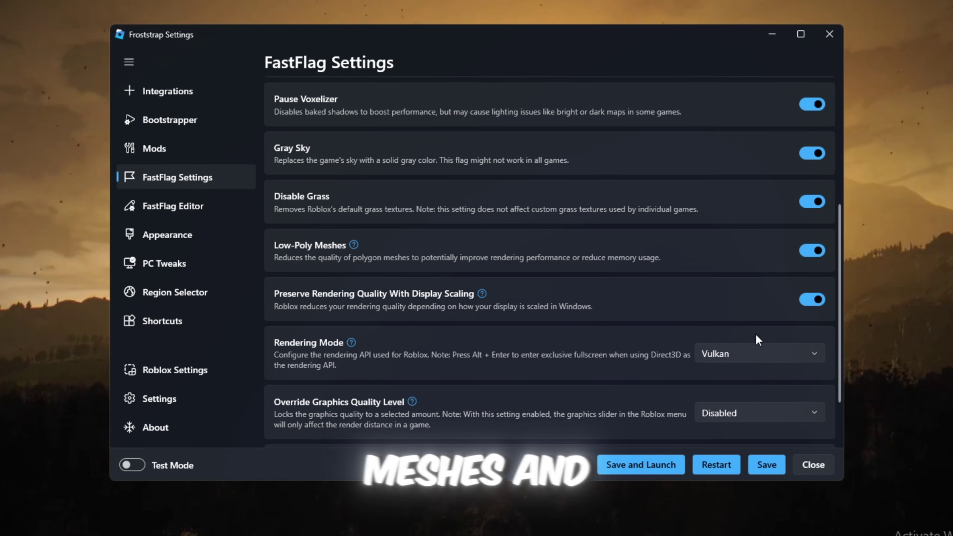
left_click(753, 356)
left_click(723, 430)
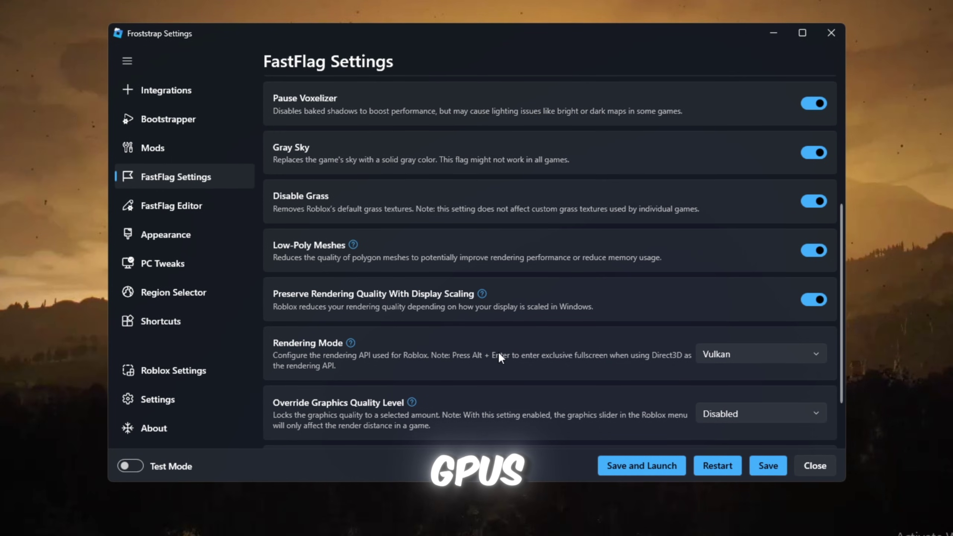
left_click(166, 233)
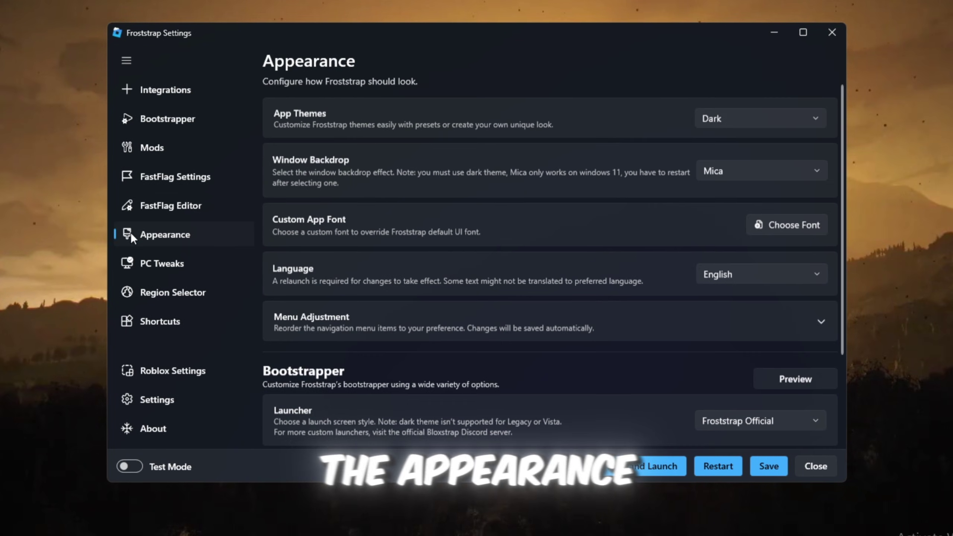
left_click(758, 119)
left_click(714, 160)
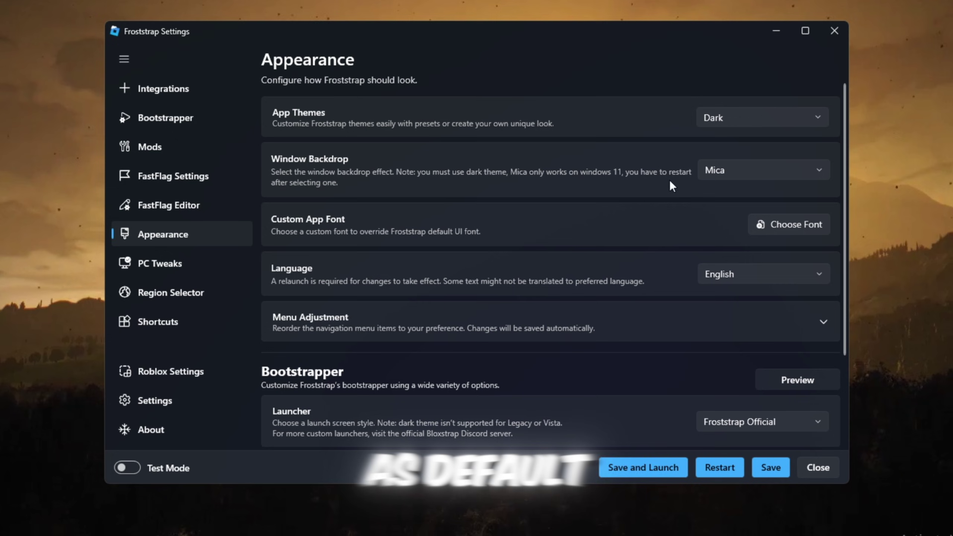
left_click(745, 274)
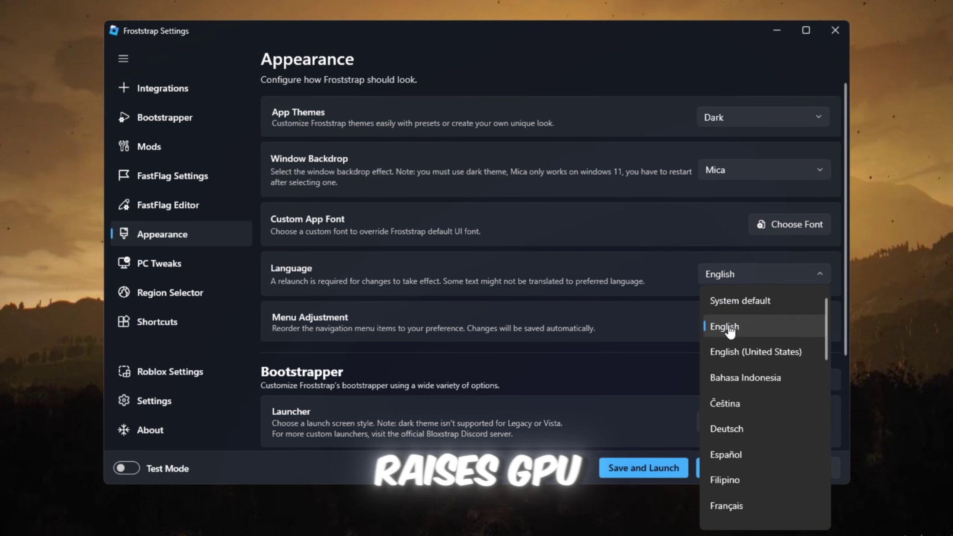
left_click(731, 325)
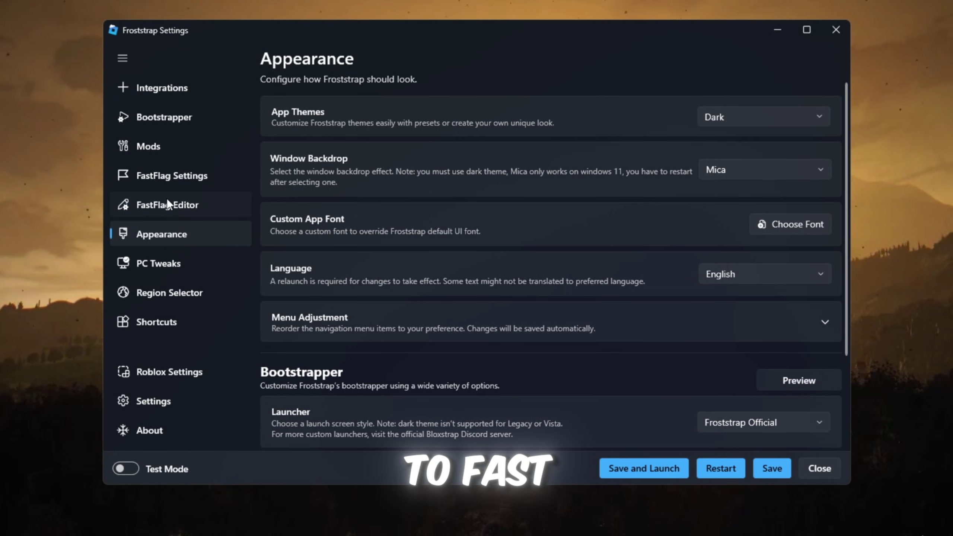
Step: Import the copied JSON flag list into the FastFlag Editor, overwriting conflicting flags
left_click(300, 105)
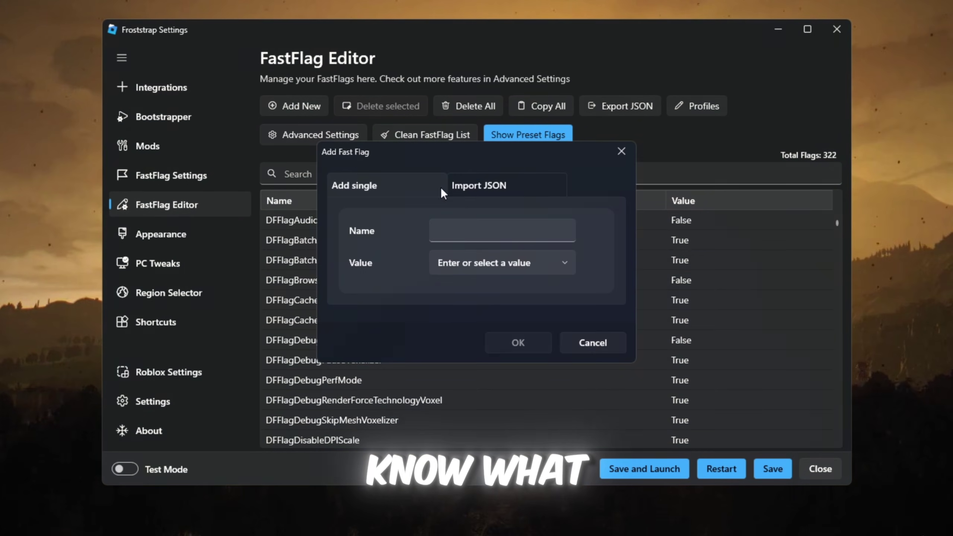
left_click(484, 185)
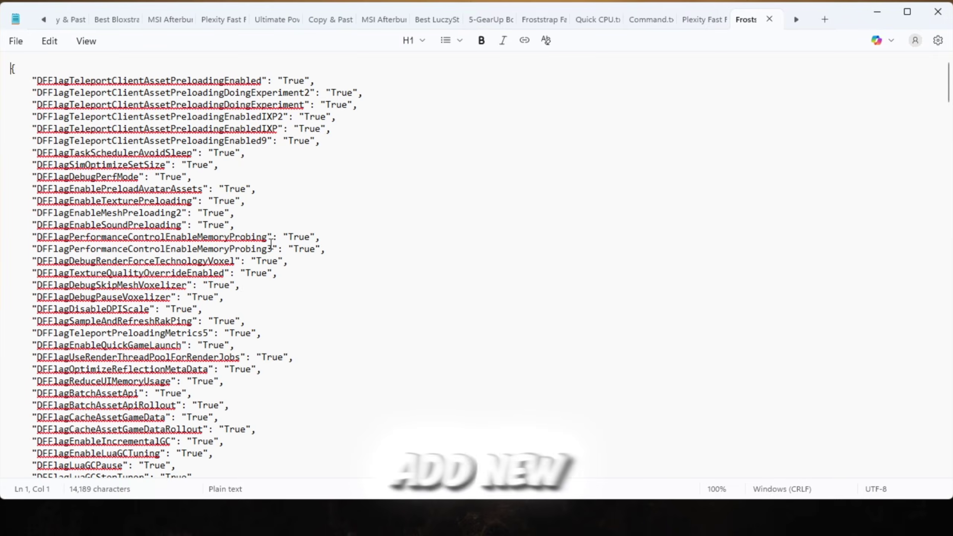
key("ctrl+a")
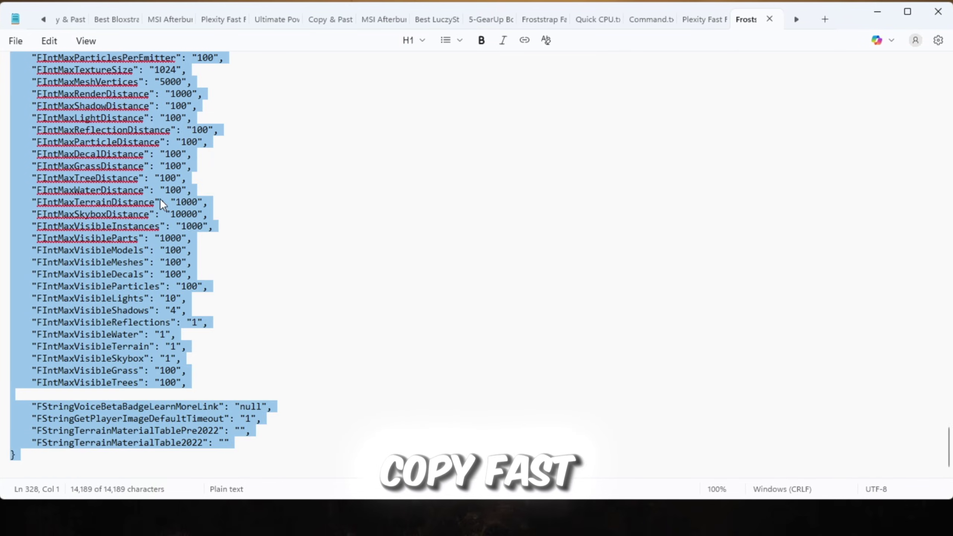
right_click(159, 198)
left_click(220, 224)
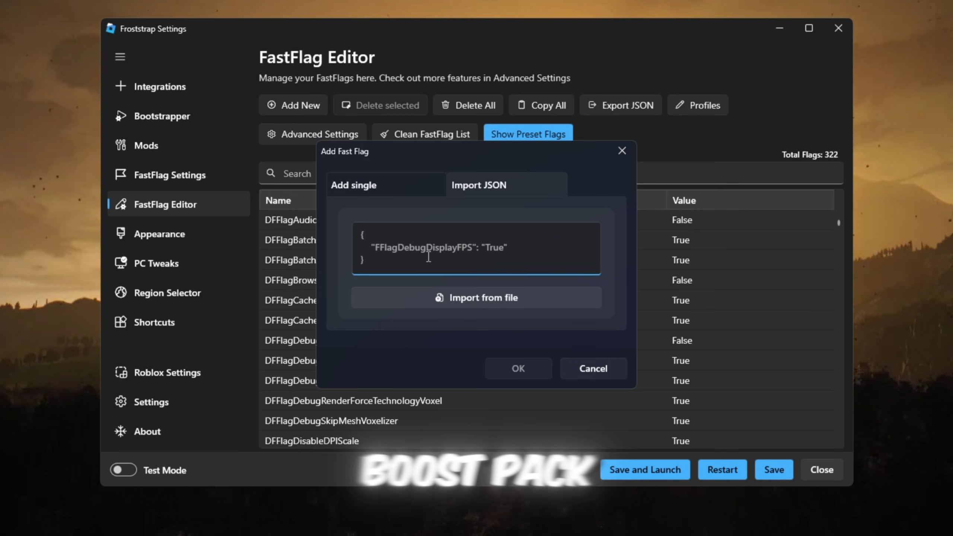
right_click(428, 257)
left_click(450, 315)
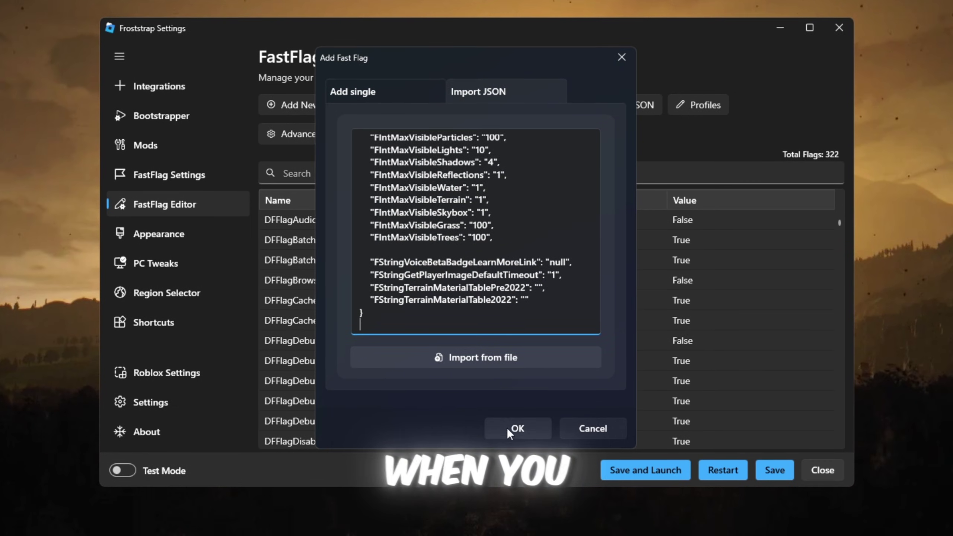
left_click(506, 427)
left_click(494, 436)
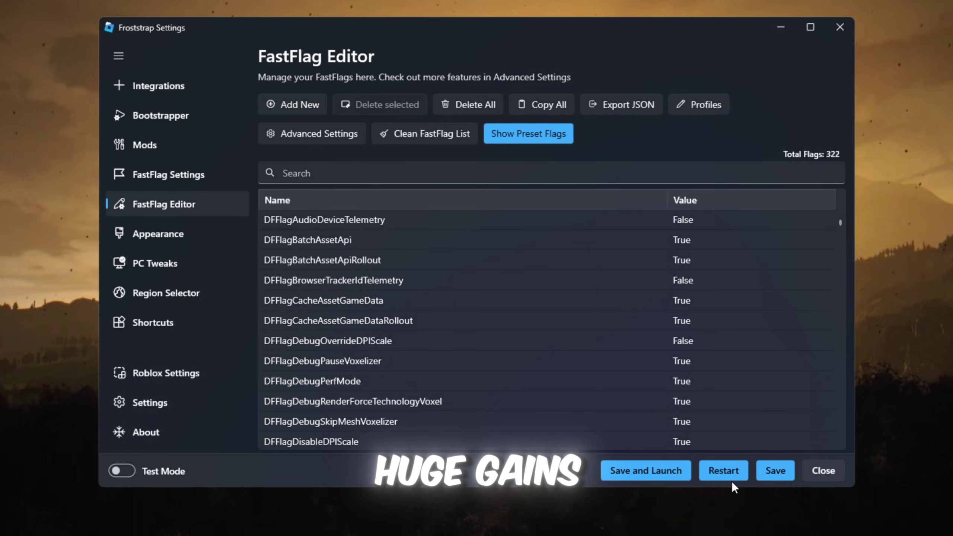
Step: Scroll through the FastFlag Editor to review the 322 imported flags
scroll(587, 398, "down", 15)
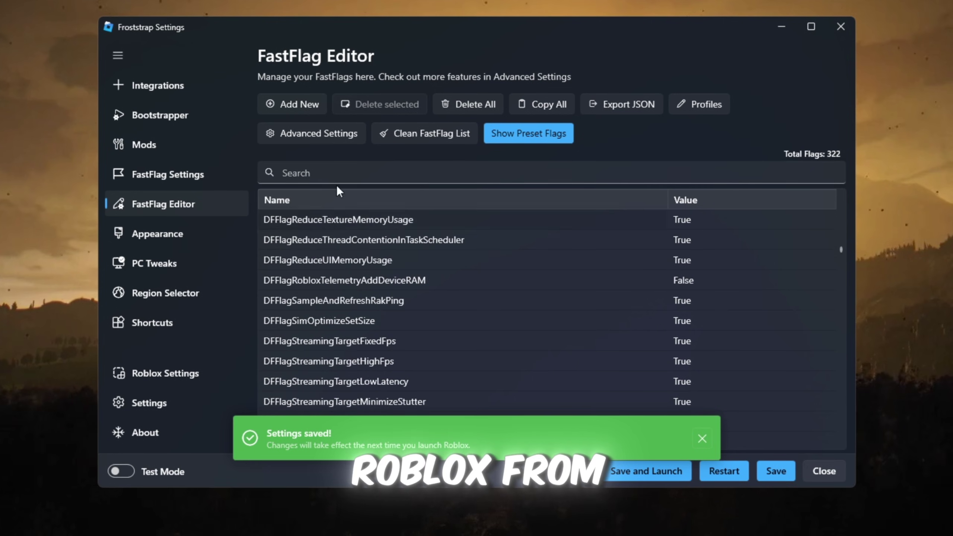
scroll(731, 239, "down", 15)
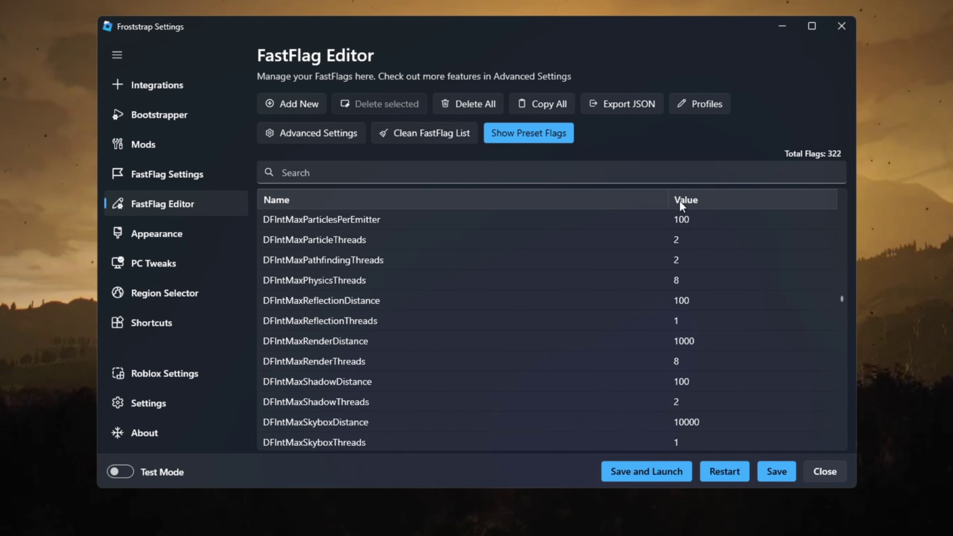
scroll(761, 336, "down", 20)
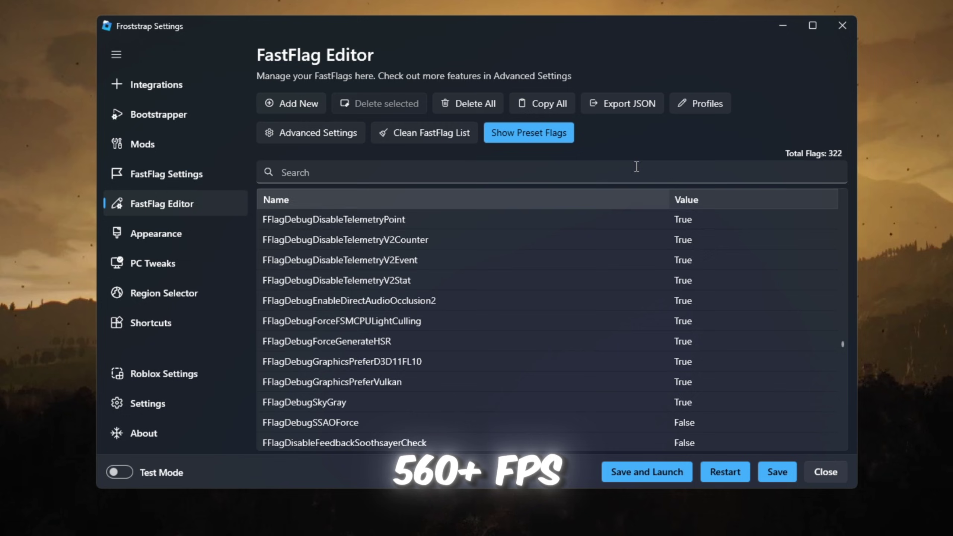
scroll(411, 227, "down", 20)
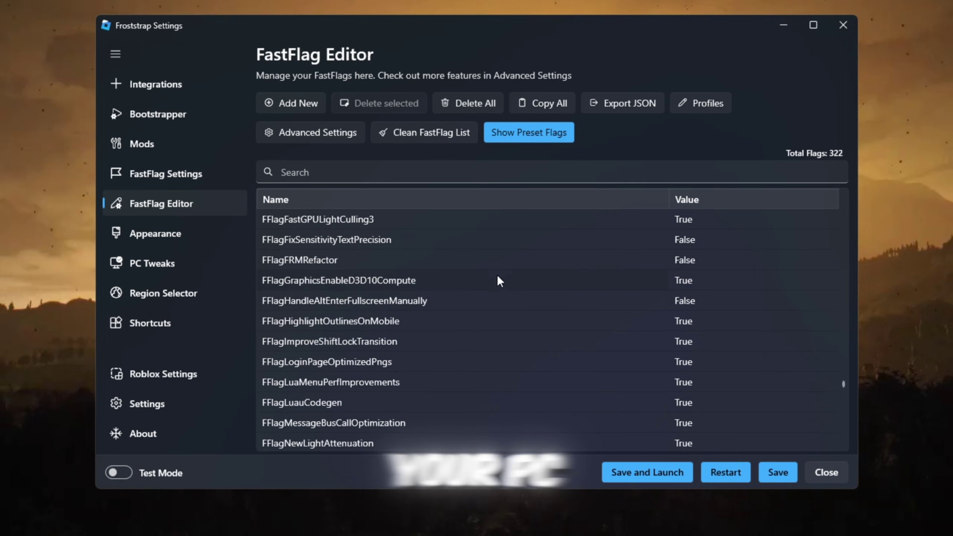
scroll(675, 238, "down", 20)
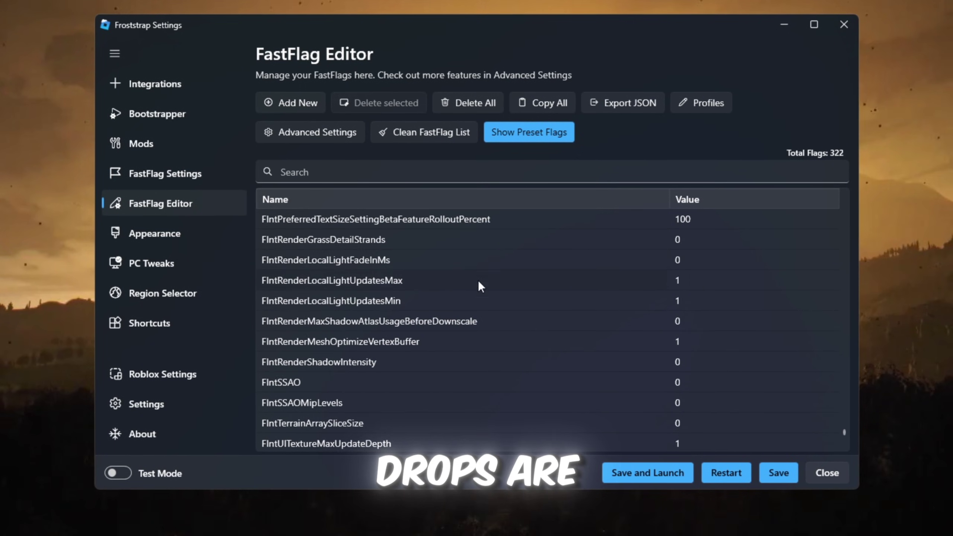
scroll(478, 280, "up", 5)
scroll(446, 343, "up", 20)
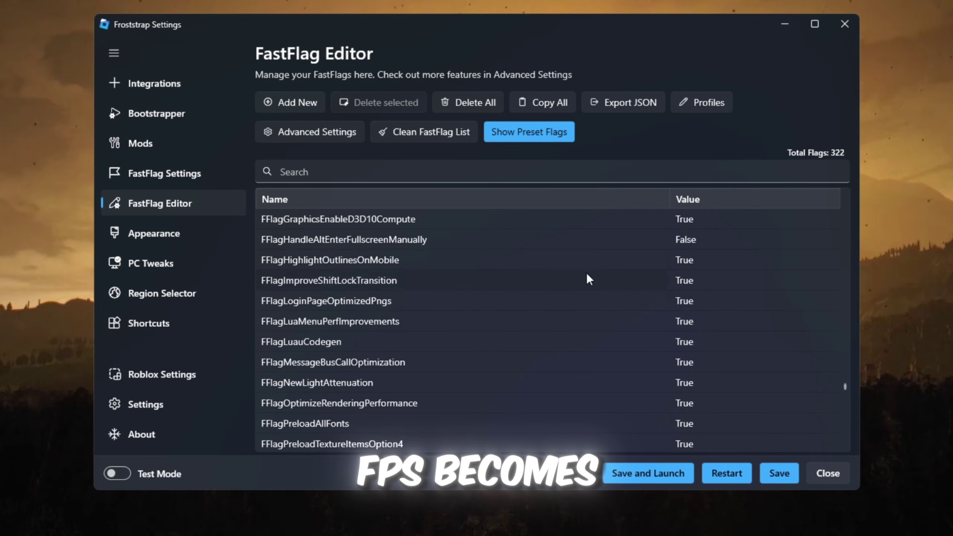
scroll(582, 305, "up", 20)
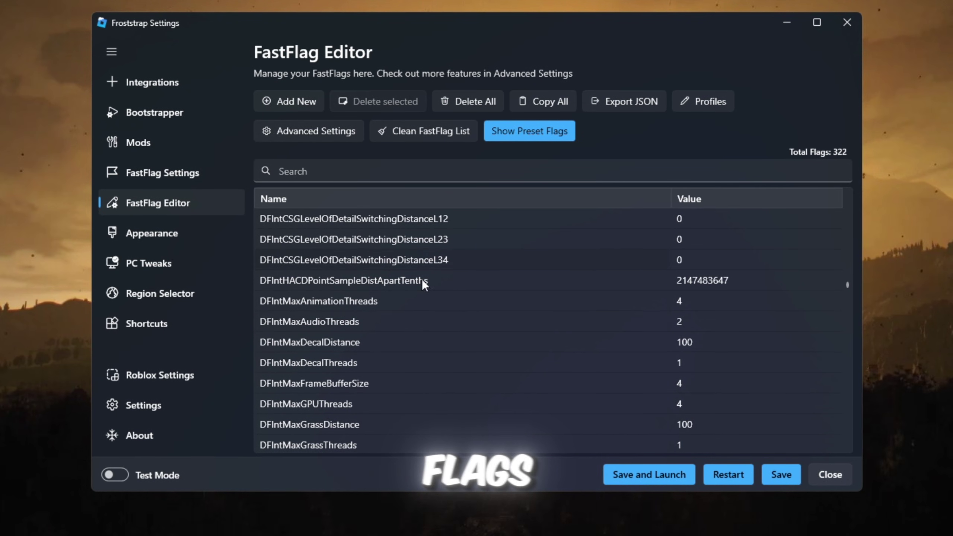
scroll(423, 282, "up", 8)
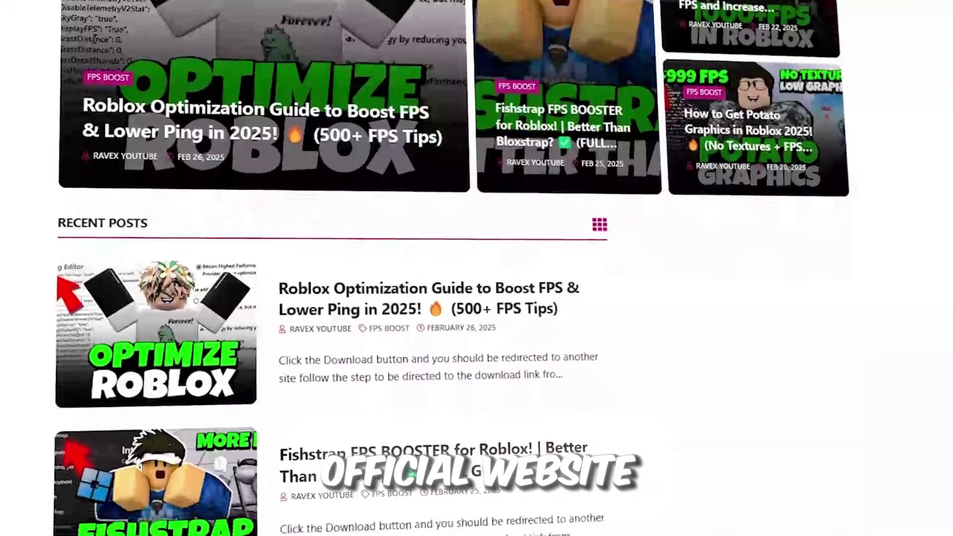
scroll(476, 262, "down", 3)
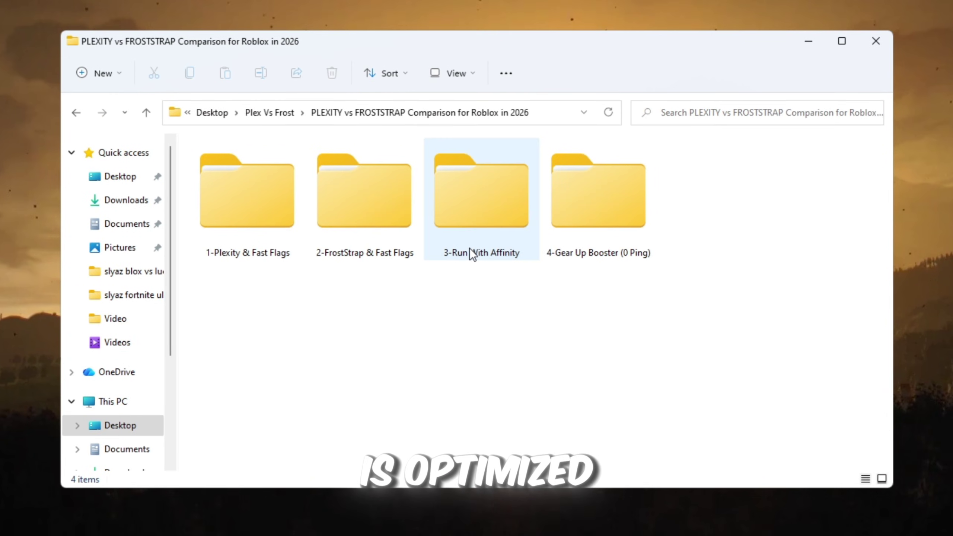
Step: Open 3-Run With Affinity, run the 780 KB RunWithAffinity.exe, and approve the UAC prompt
double_click(472, 254)
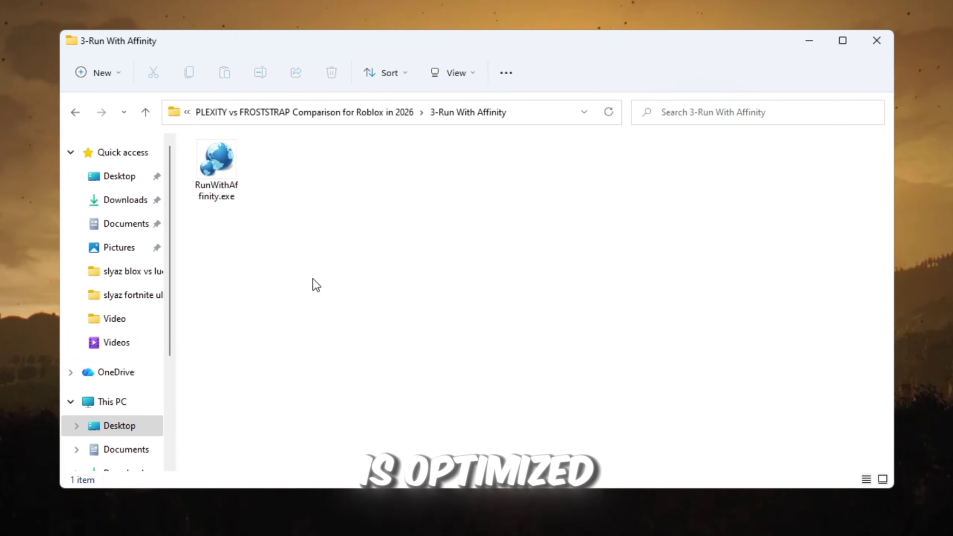
left_click_drag(462, 330, 285, 243)
left_click_drag(425, 304, 315, 263)
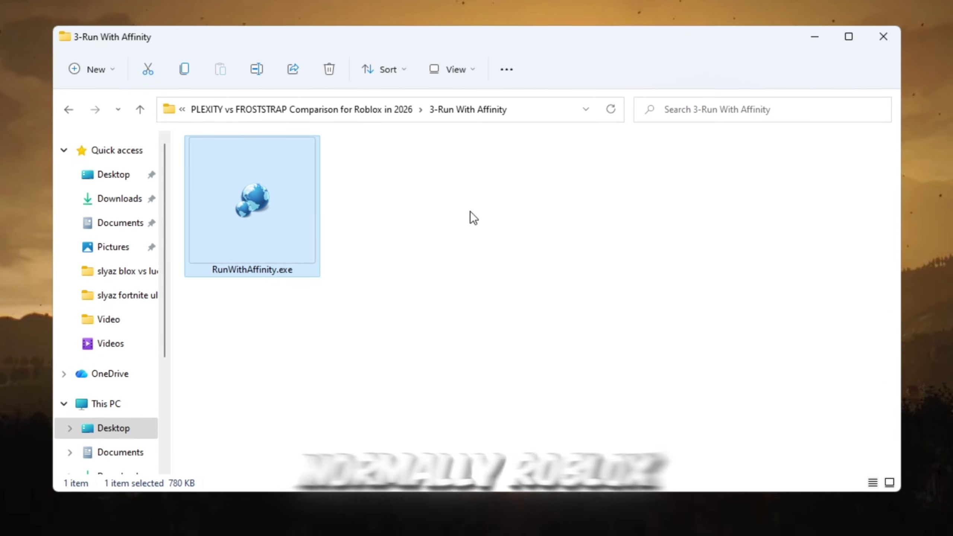
left_click(386, 321)
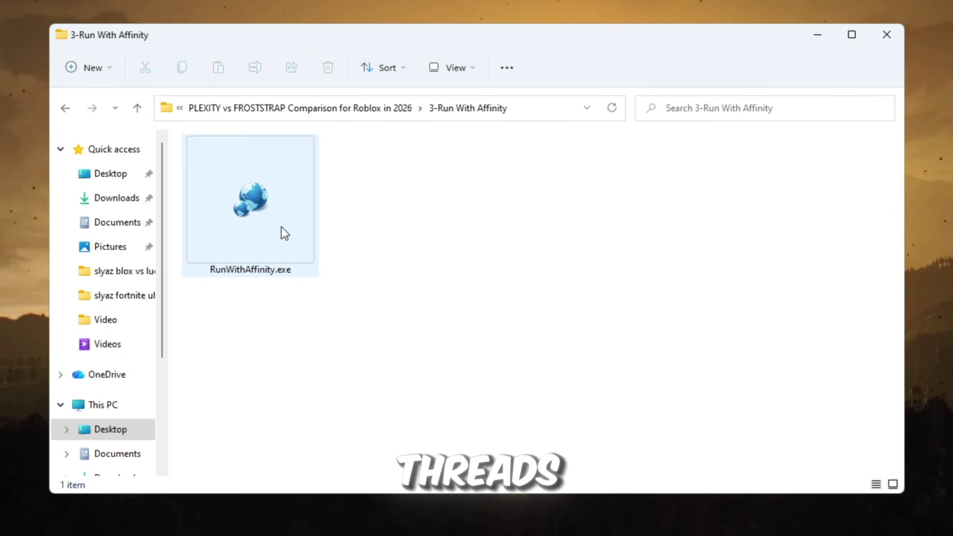
left_click_drag(426, 349, 267, 227)
left_click(407, 355)
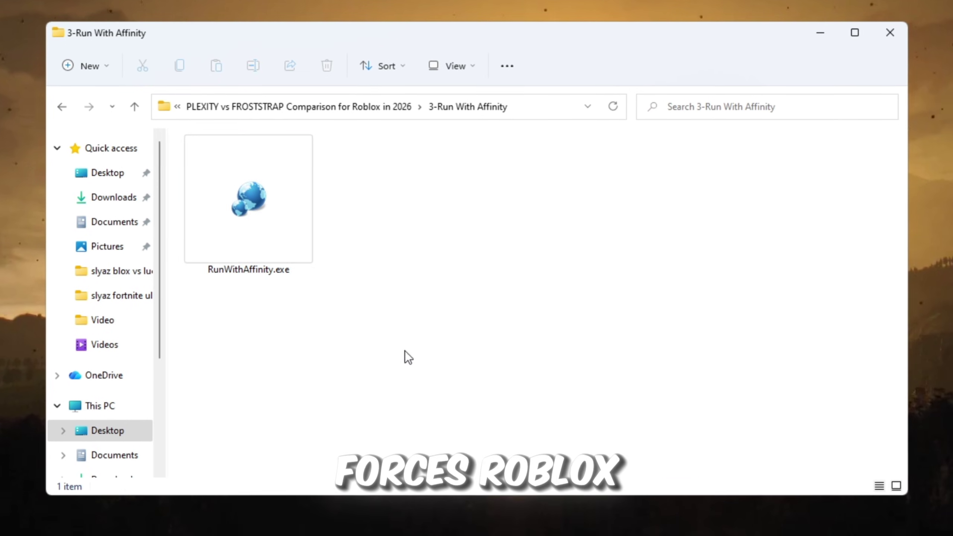
key("ctrl+a")
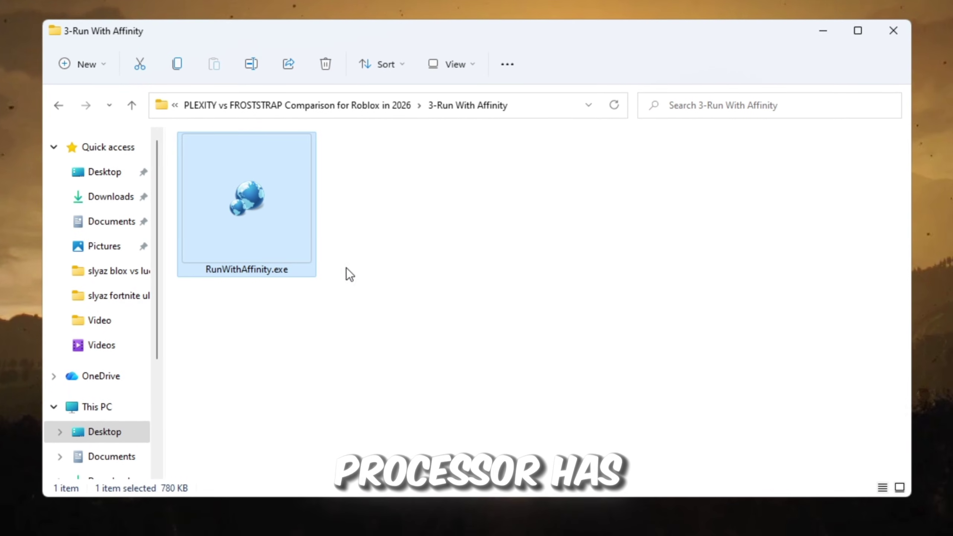
double_click(264, 233)
left_click(376, 431)
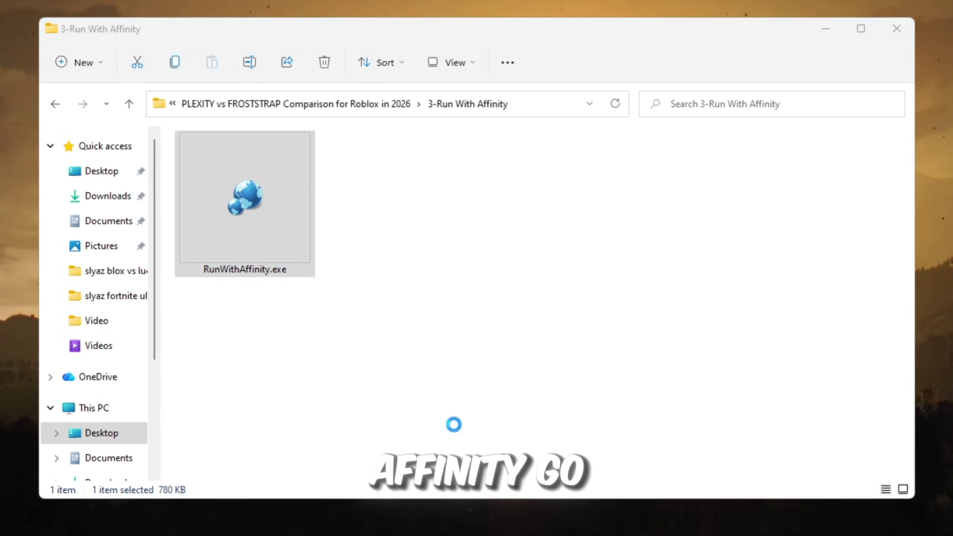
Step: Choose RobloxPlayerBeta.exe from the Roblox version folder as the program to run
left_click(825, 36)
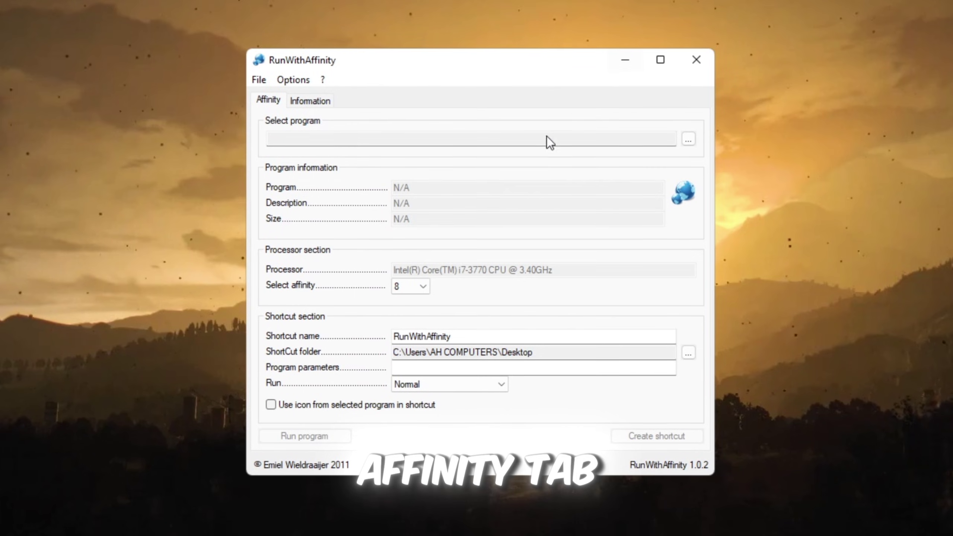
left_click(689, 139)
left_click(524, 18)
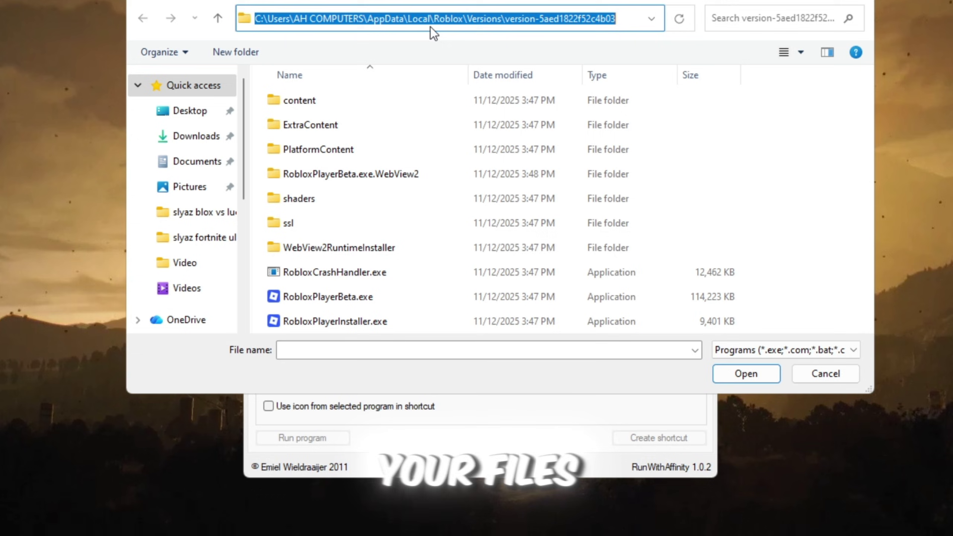
left_click(375, 306)
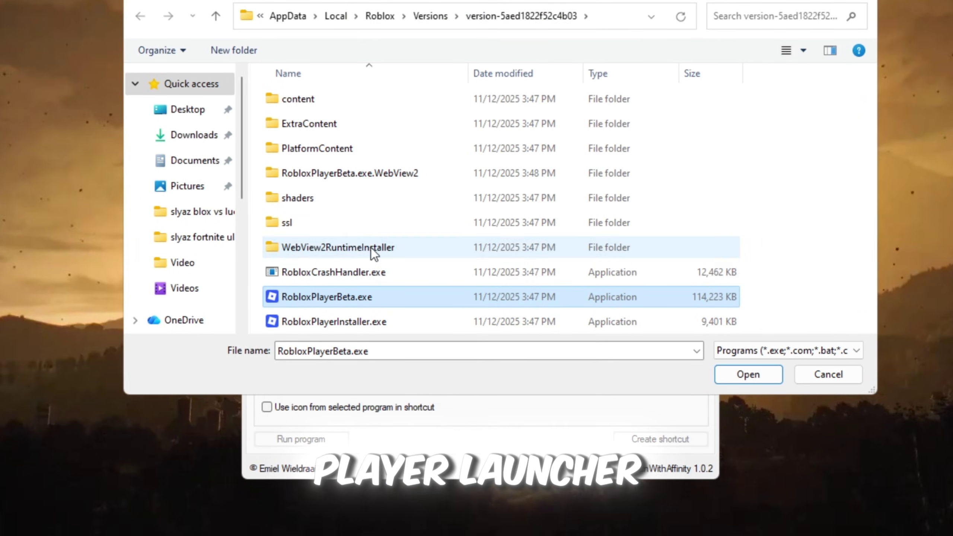
left_click(761, 376)
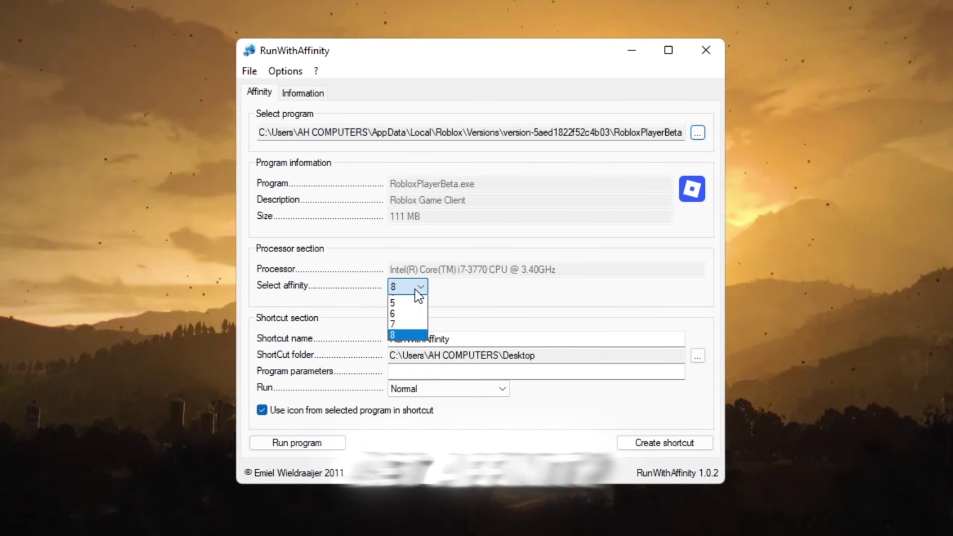
Step: Keep affinity at 8, set the window to Maximized, and create the RunWithAffinity desktop shortcut
left_click(392, 386)
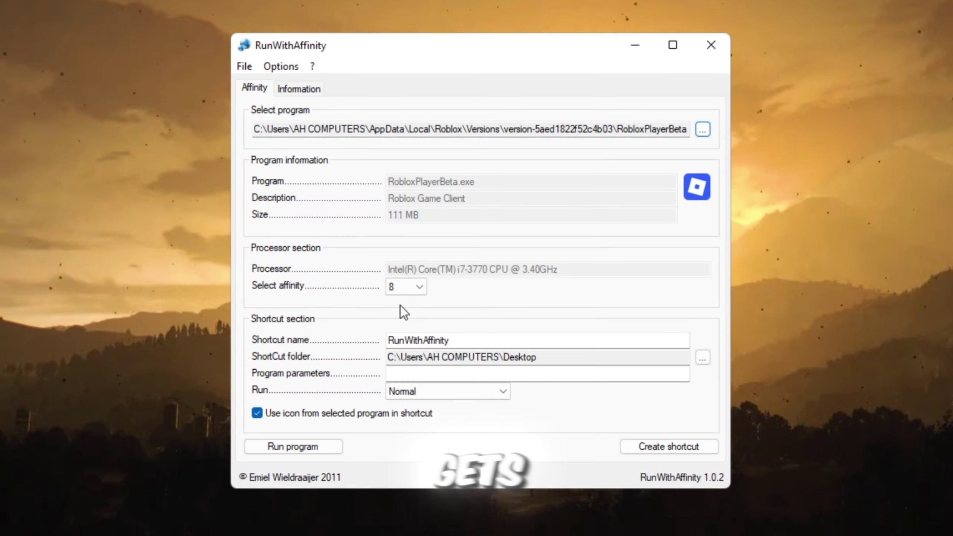
double_click(398, 341)
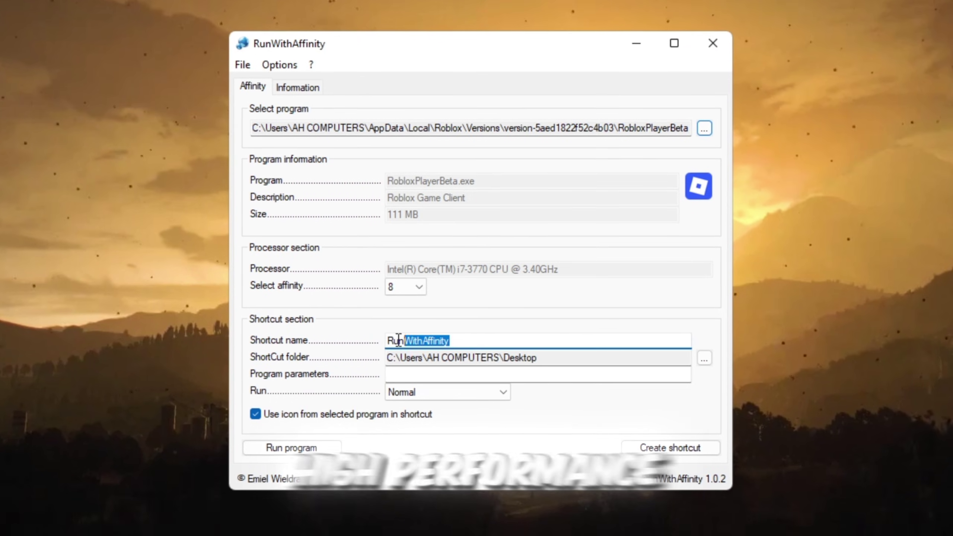
left_click(465, 346)
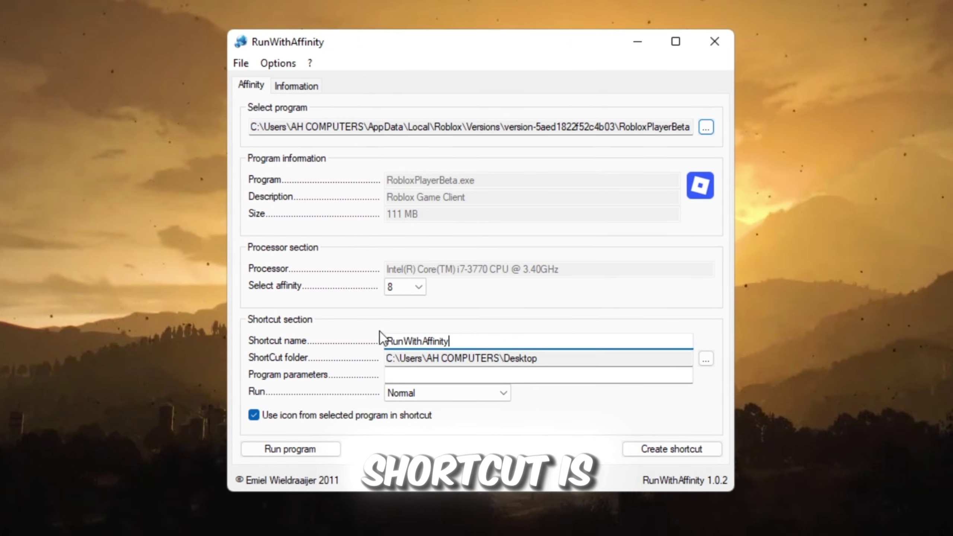
left_click(428, 394)
left_click(405, 430)
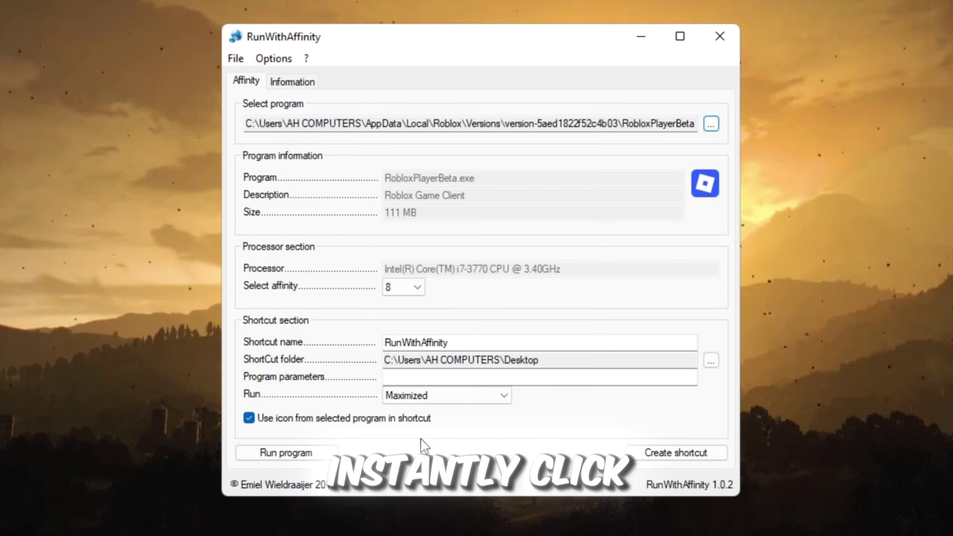
left_click(640, 451)
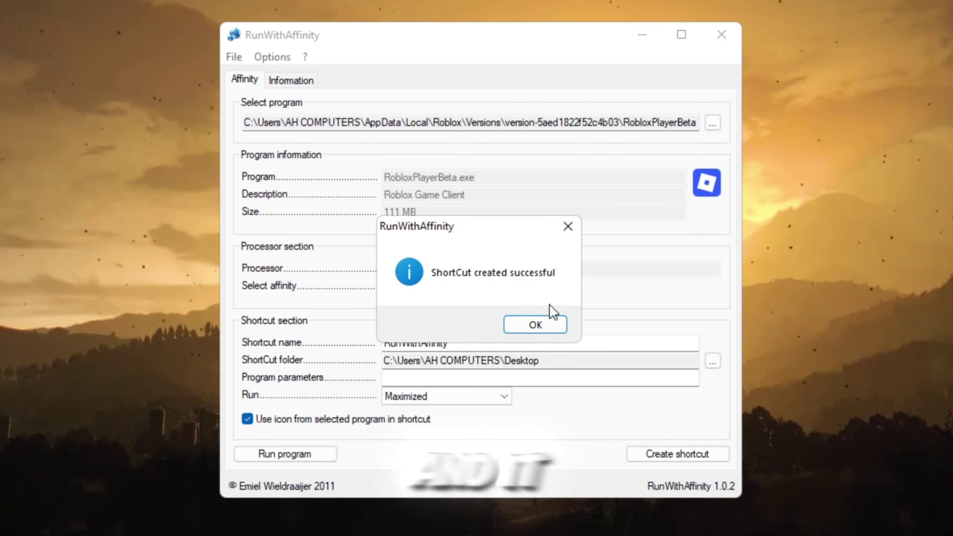
left_click(545, 320)
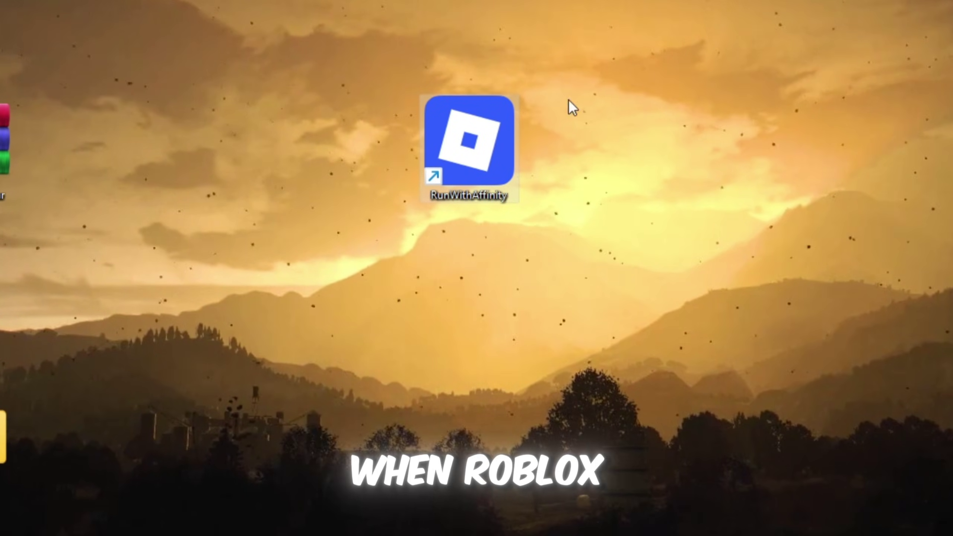
left_click_drag(373, 79, 362, 52)
right_click(443, 156)
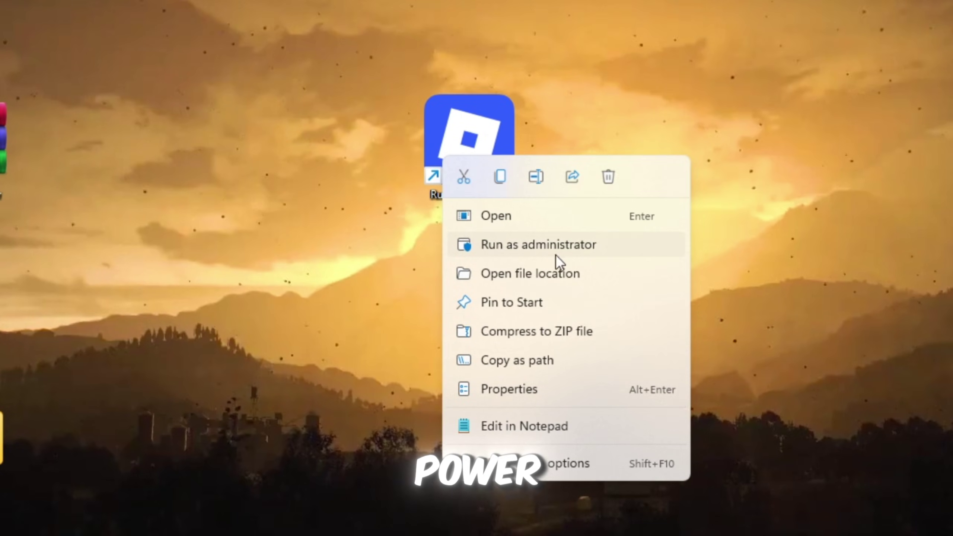
left_click(594, 267)
left_click_drag(345, 16, 583, 291)
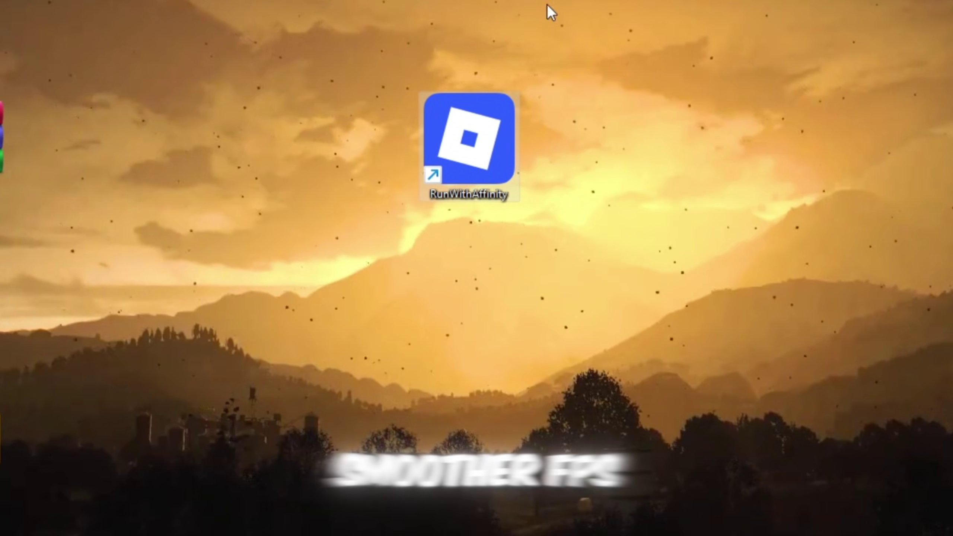
left_click_drag(340, 53, 667, 264)
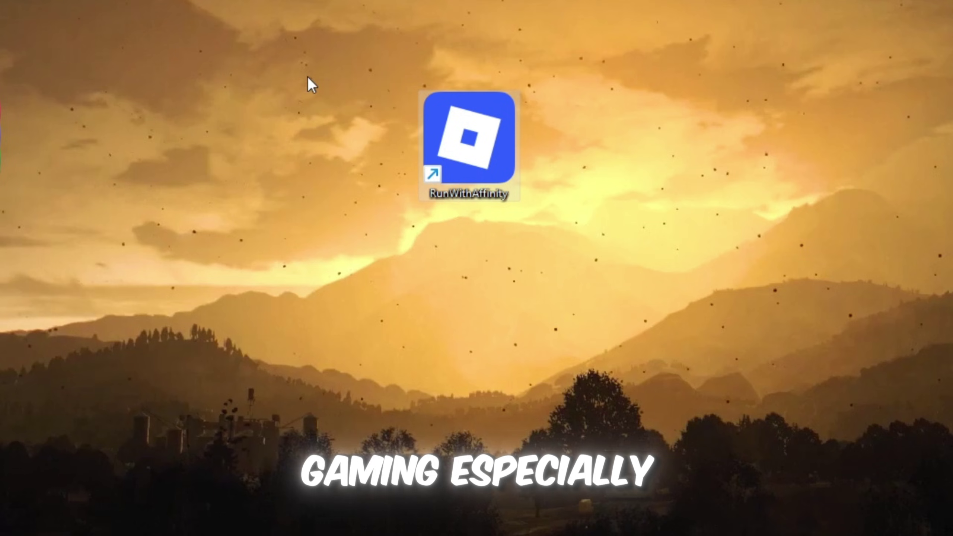
left_click_drag(332, 51, 685, 270)
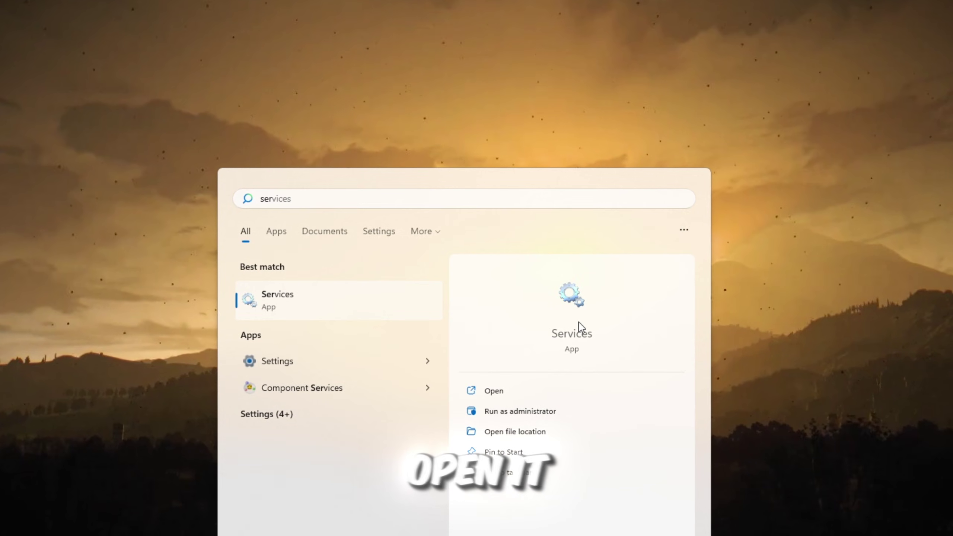
Step: In Services, set Background Intelligent Transfer Service's startup type to Disabled and apply it
left_click(578, 322)
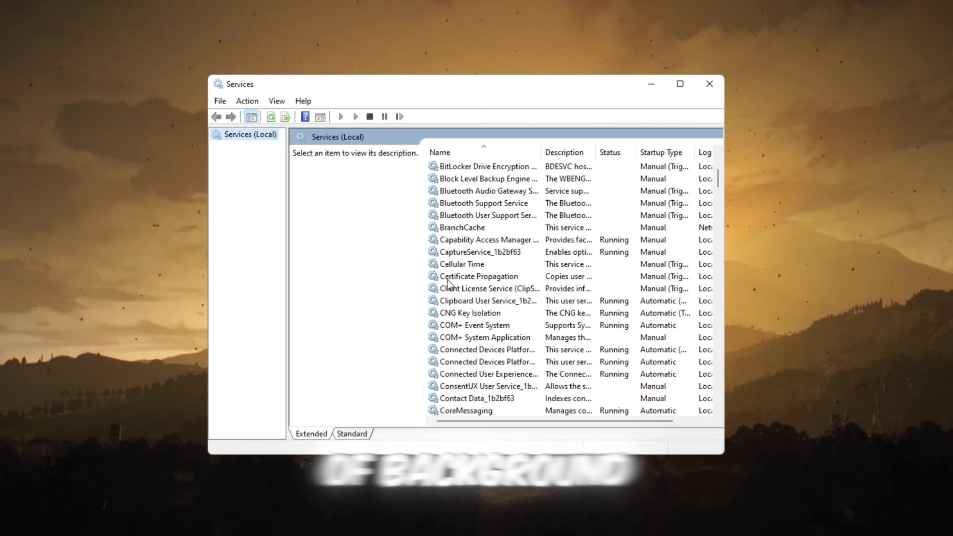
scroll(448, 284, "up", 5)
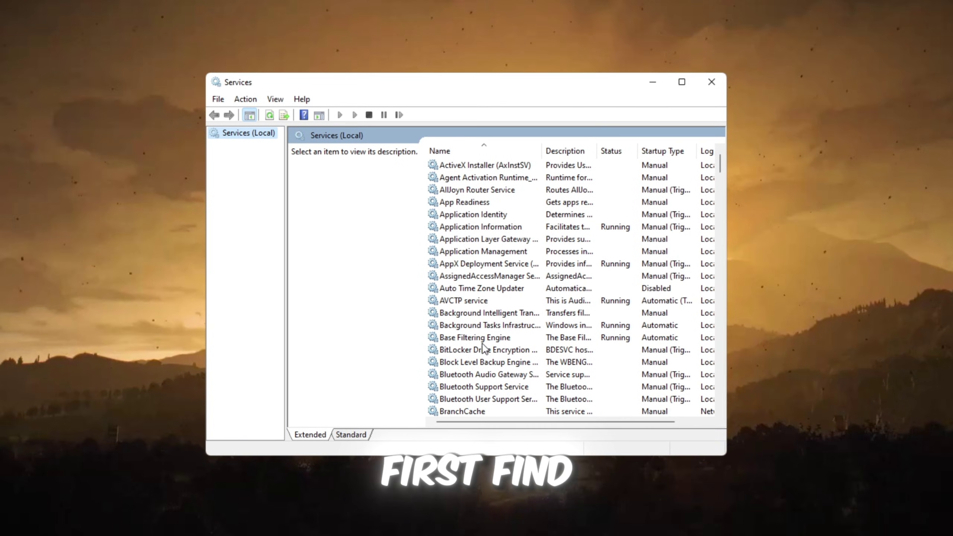
left_click(498, 314)
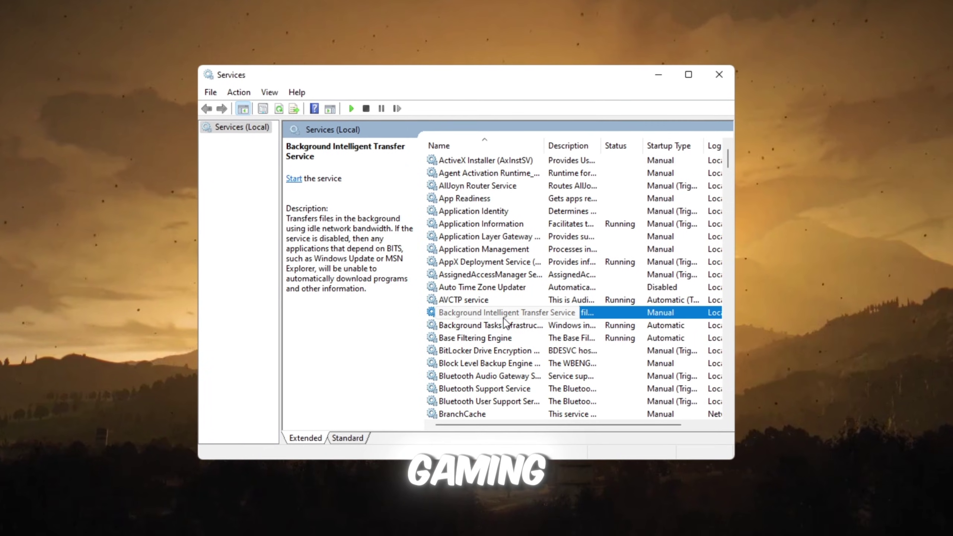
right_click(491, 320)
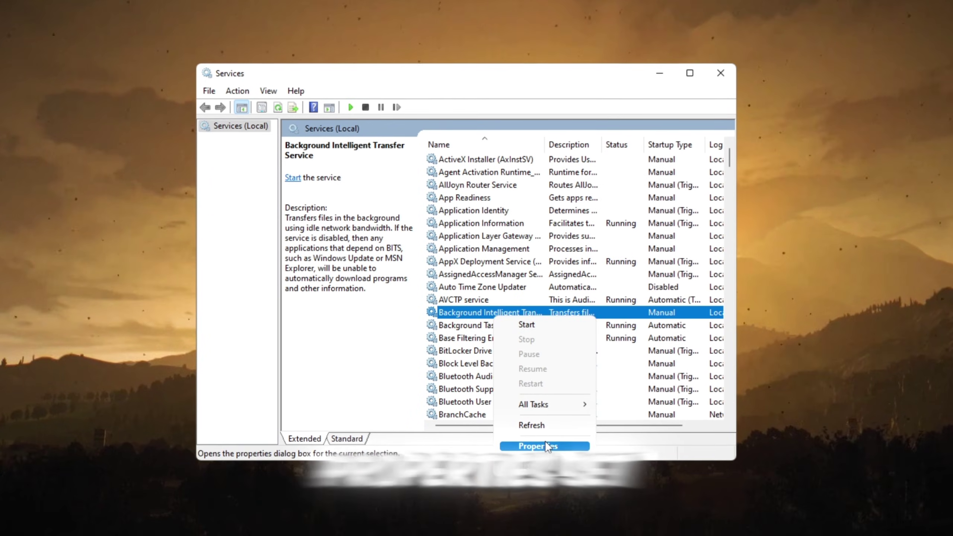
left_click(543, 446)
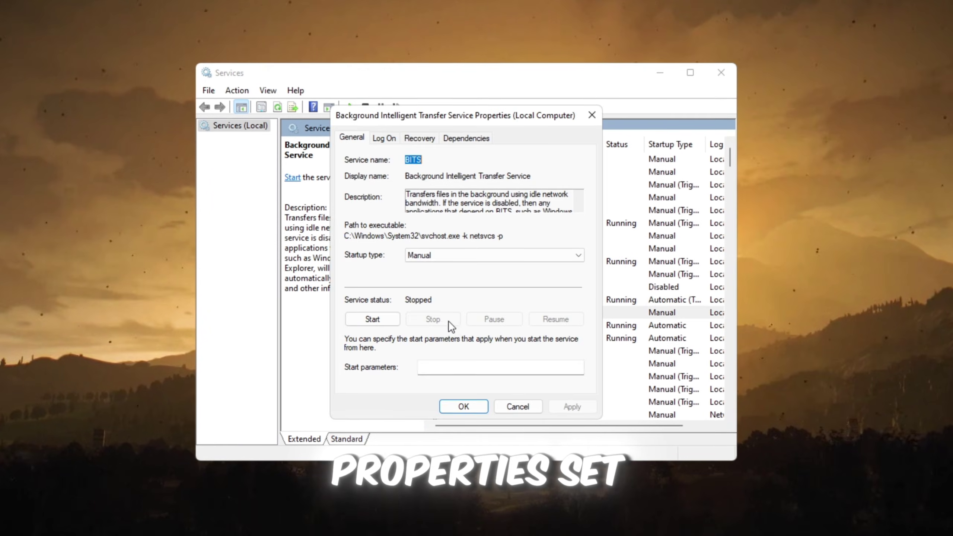
left_click(456, 253)
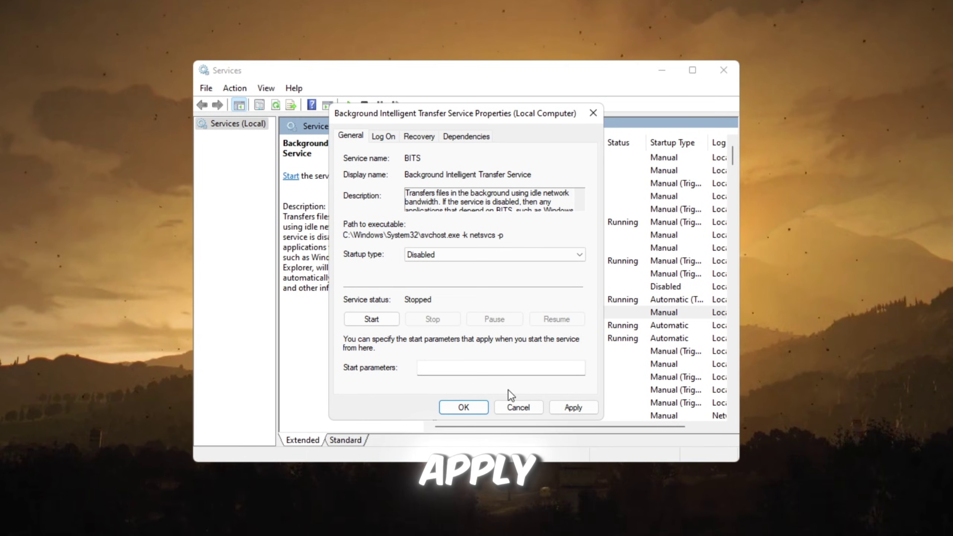
left_click(573, 407)
left_click(477, 406)
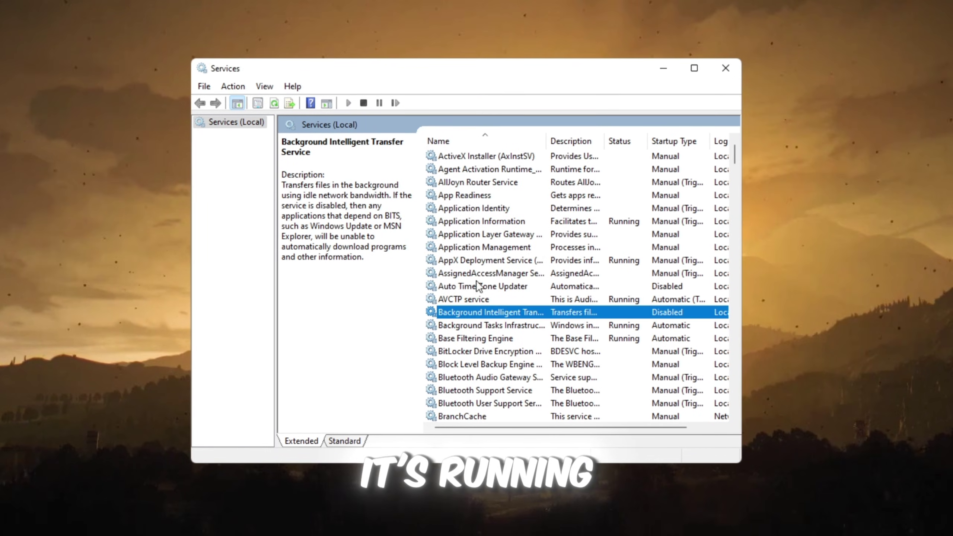
key("Escape")
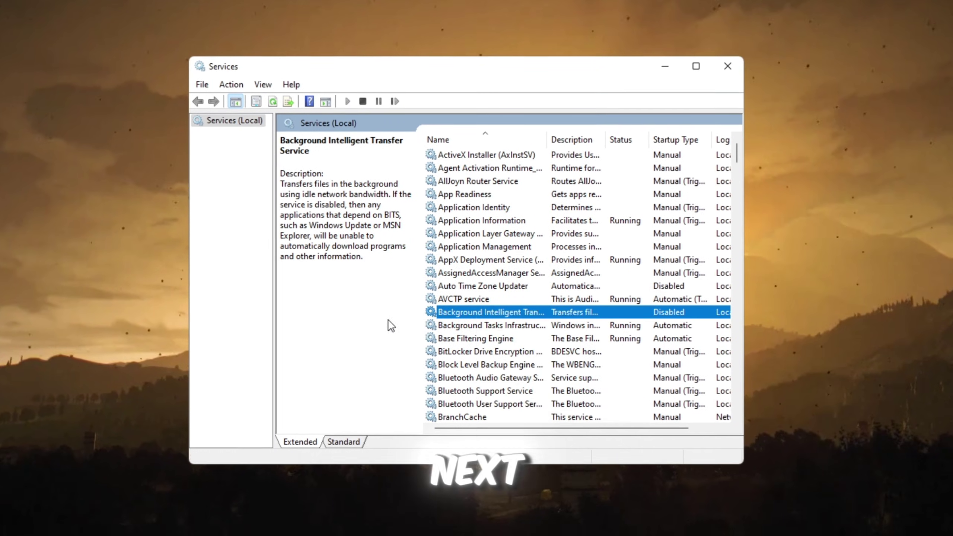
type("re")
left_click(467, 182)
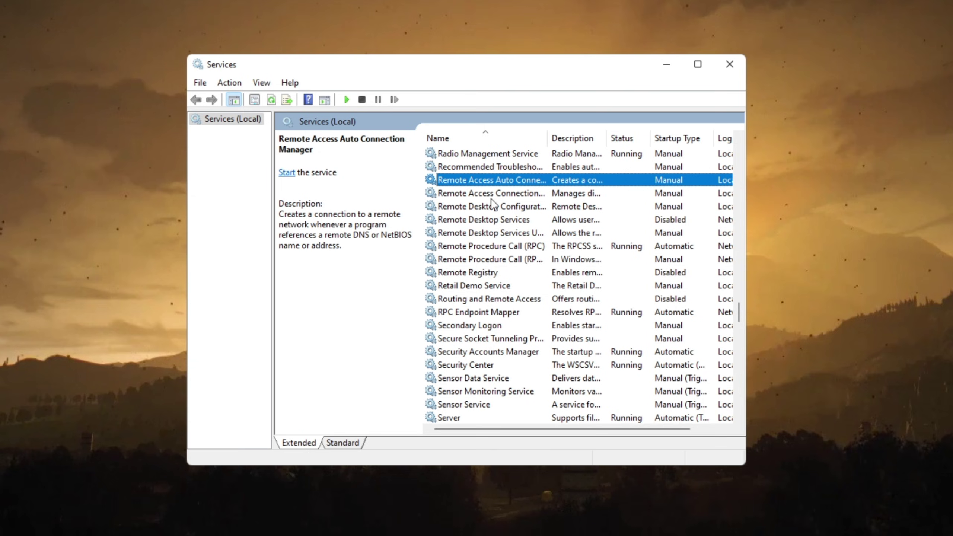
left_click(467, 221)
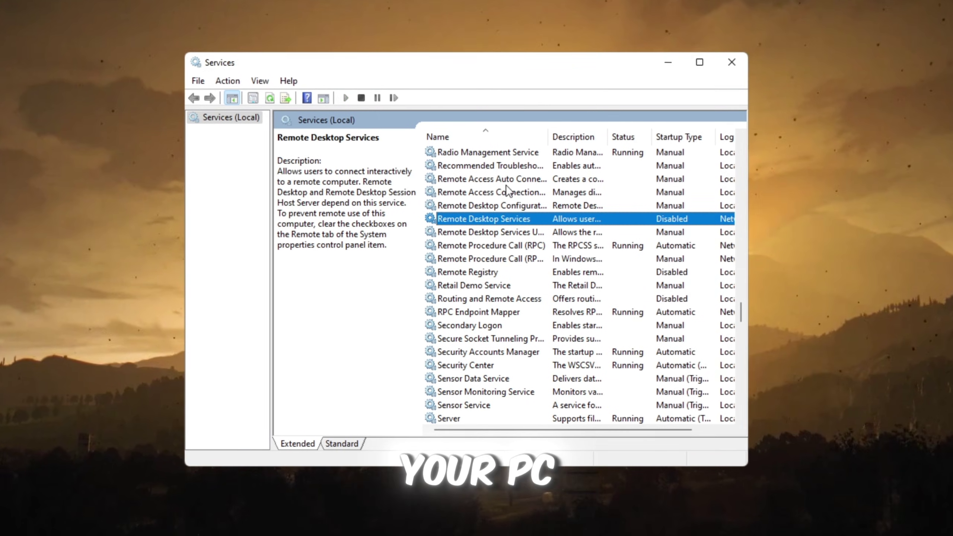
right_click(469, 218)
left_click(520, 356)
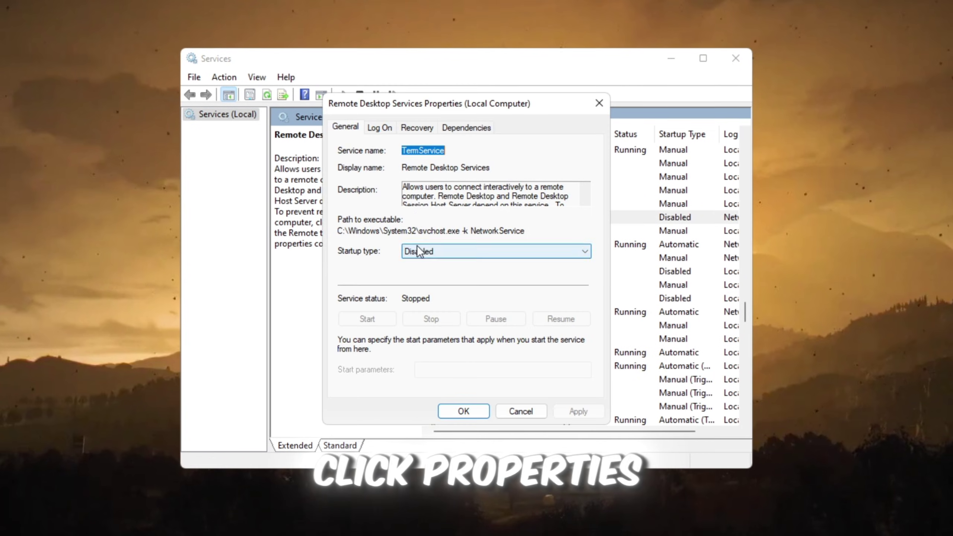
left_click(427, 253)
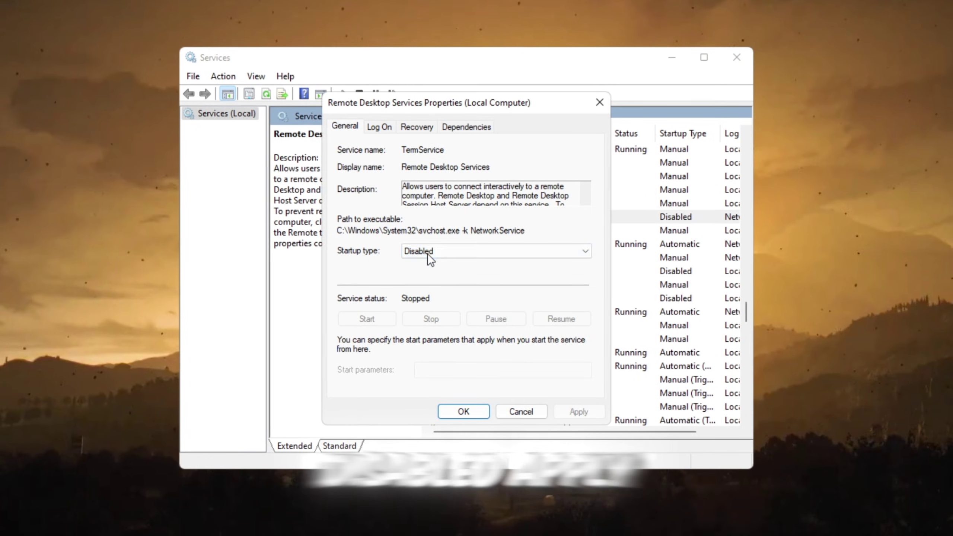
left_click(502, 412)
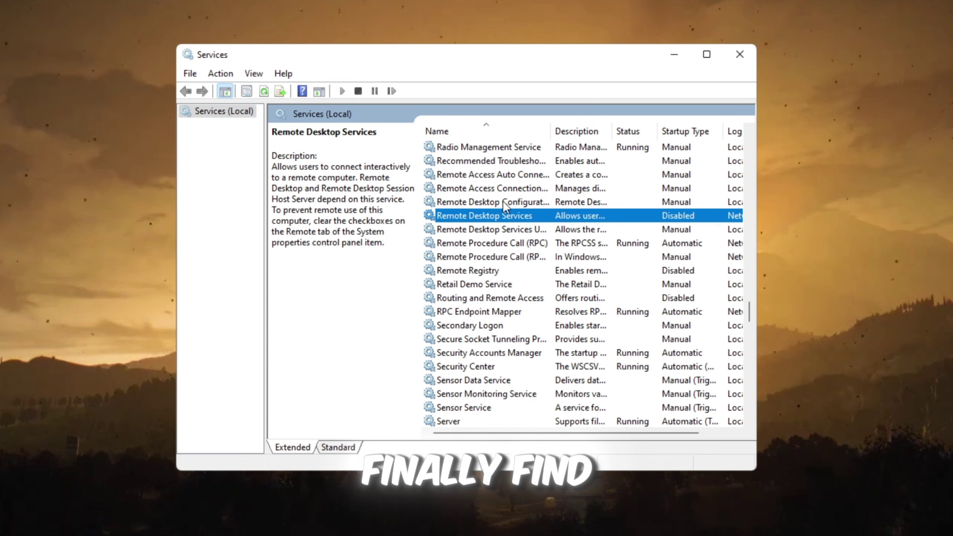
Step: Select SysMain in the services list and choose Disabled as its startup type in Properties
key("Down")
key("Down")
key("Down")
key("Down")
key("Down")
key("Down")
key("Down")
key("Down")
key("Down")
key("Down")
key("Down")
key("Down")
key("Down")
key("Down")
key("Down")
key("Down")
key("Down")
key("Down")
key("Down")
key("Down")
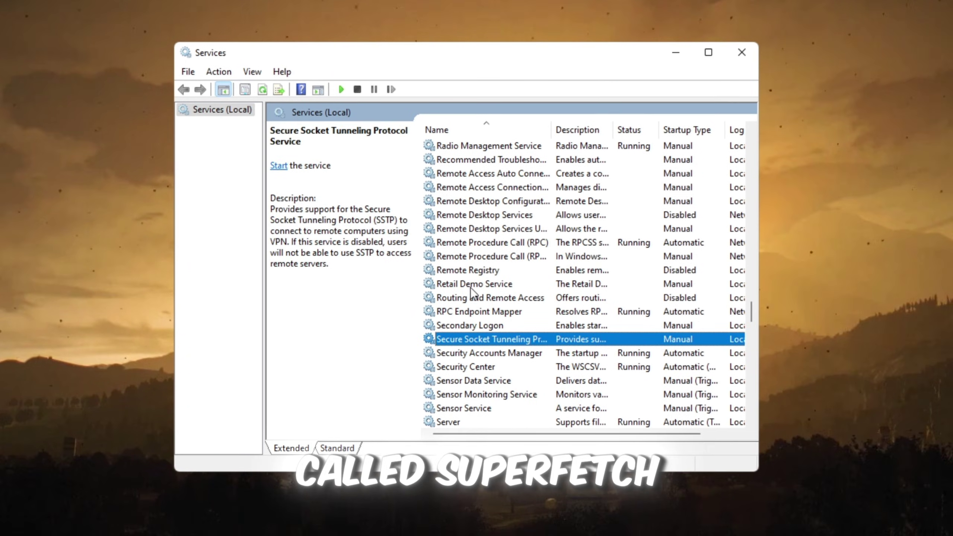
left_click(451, 367)
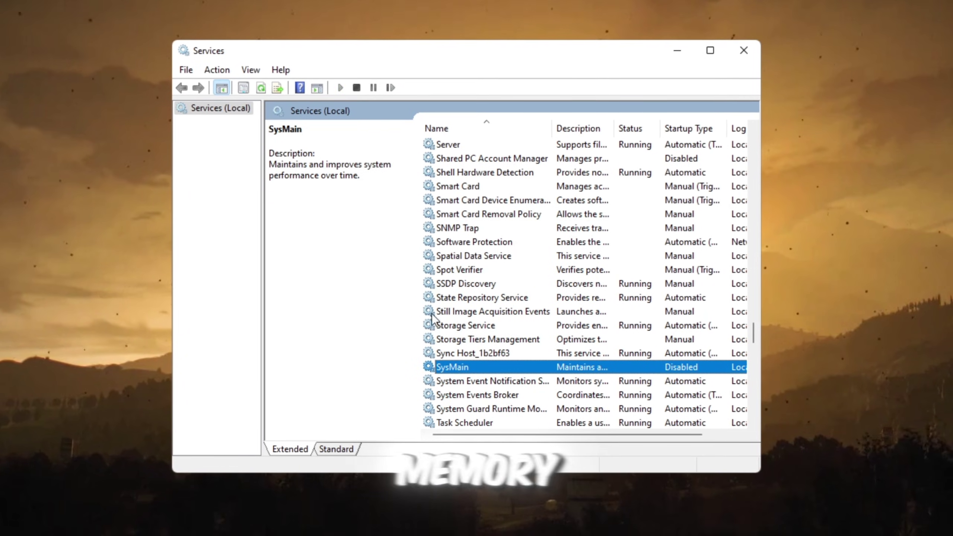
scroll(450, 338, "down", 2)
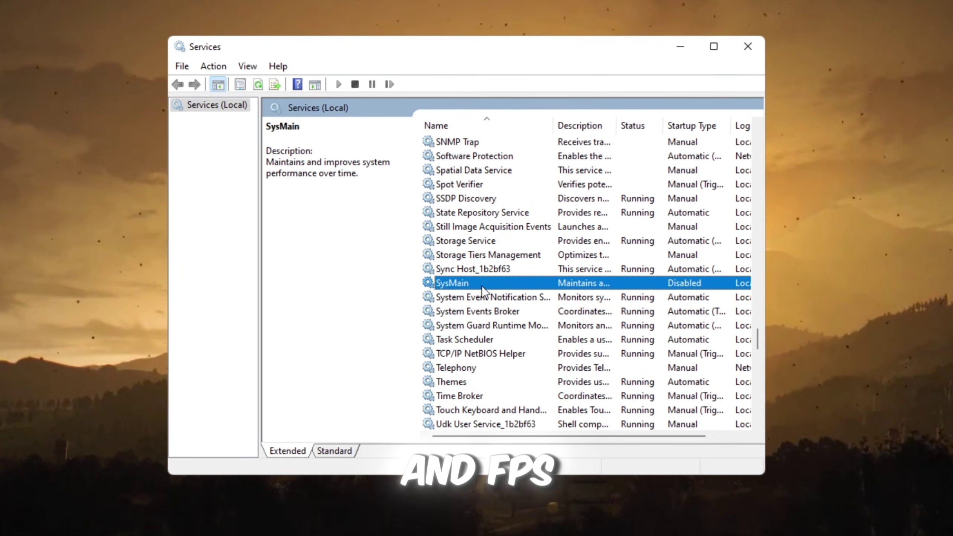
right_click(472, 282)
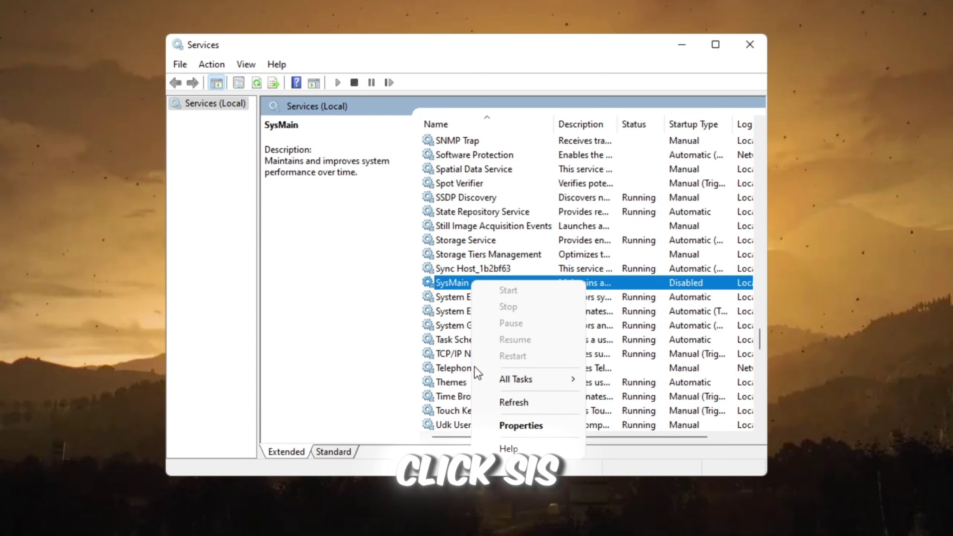
left_click(501, 426)
left_click(434, 249)
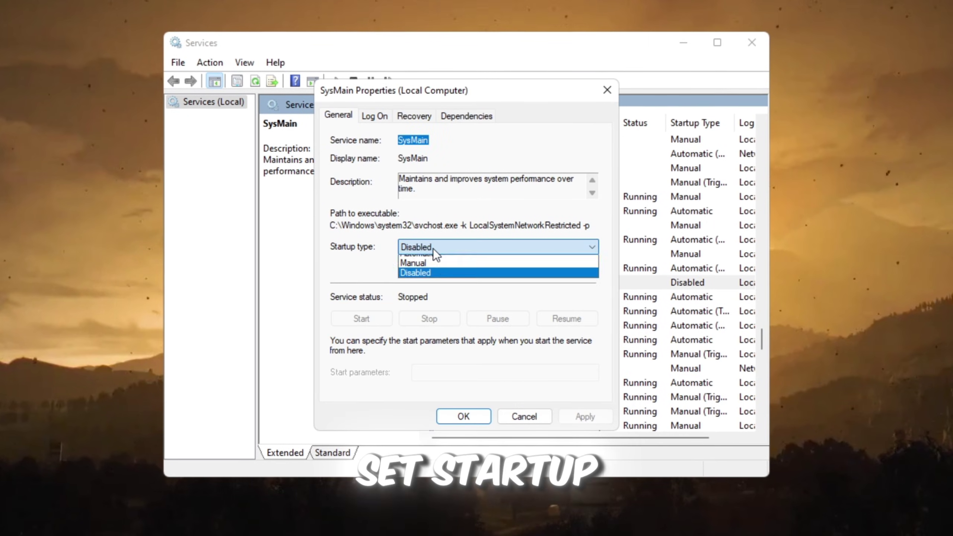
left_click(469, 291)
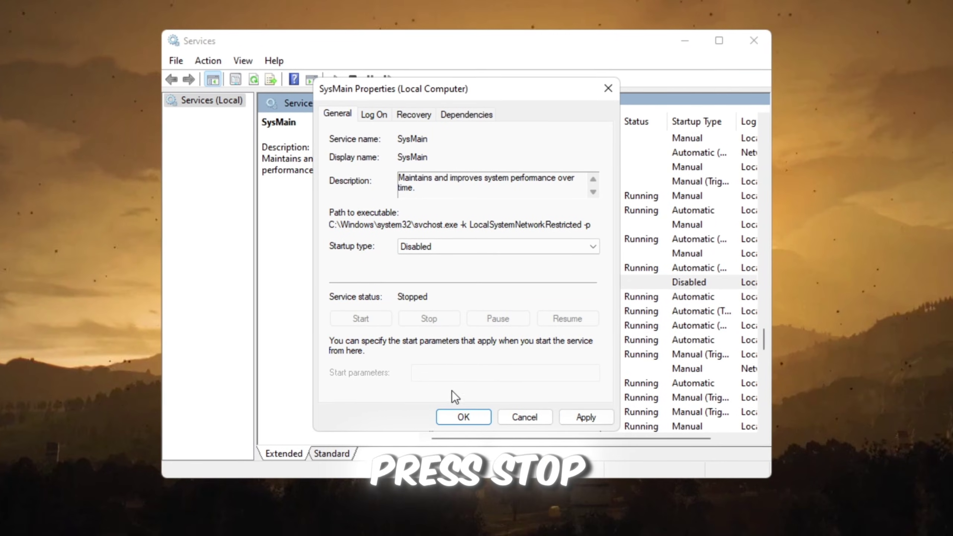
left_click(464, 417)
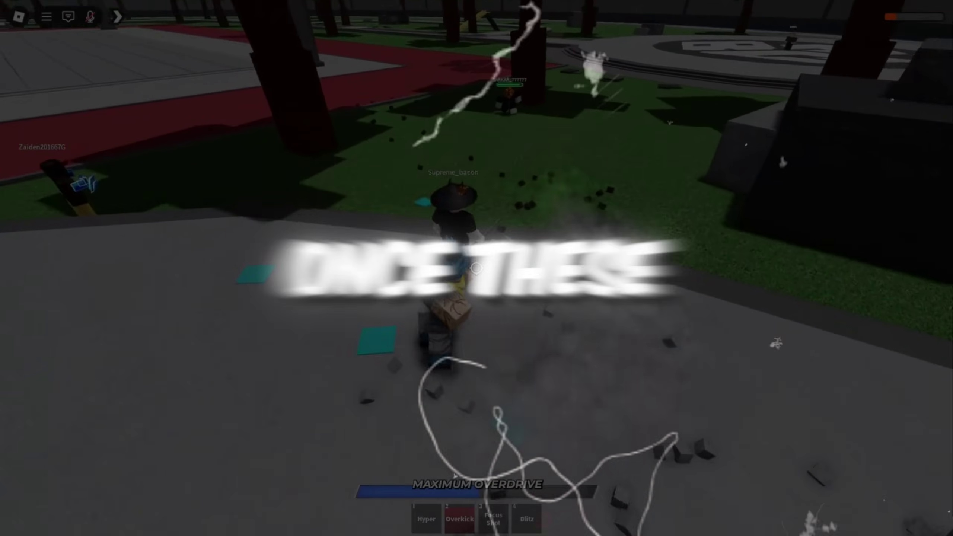